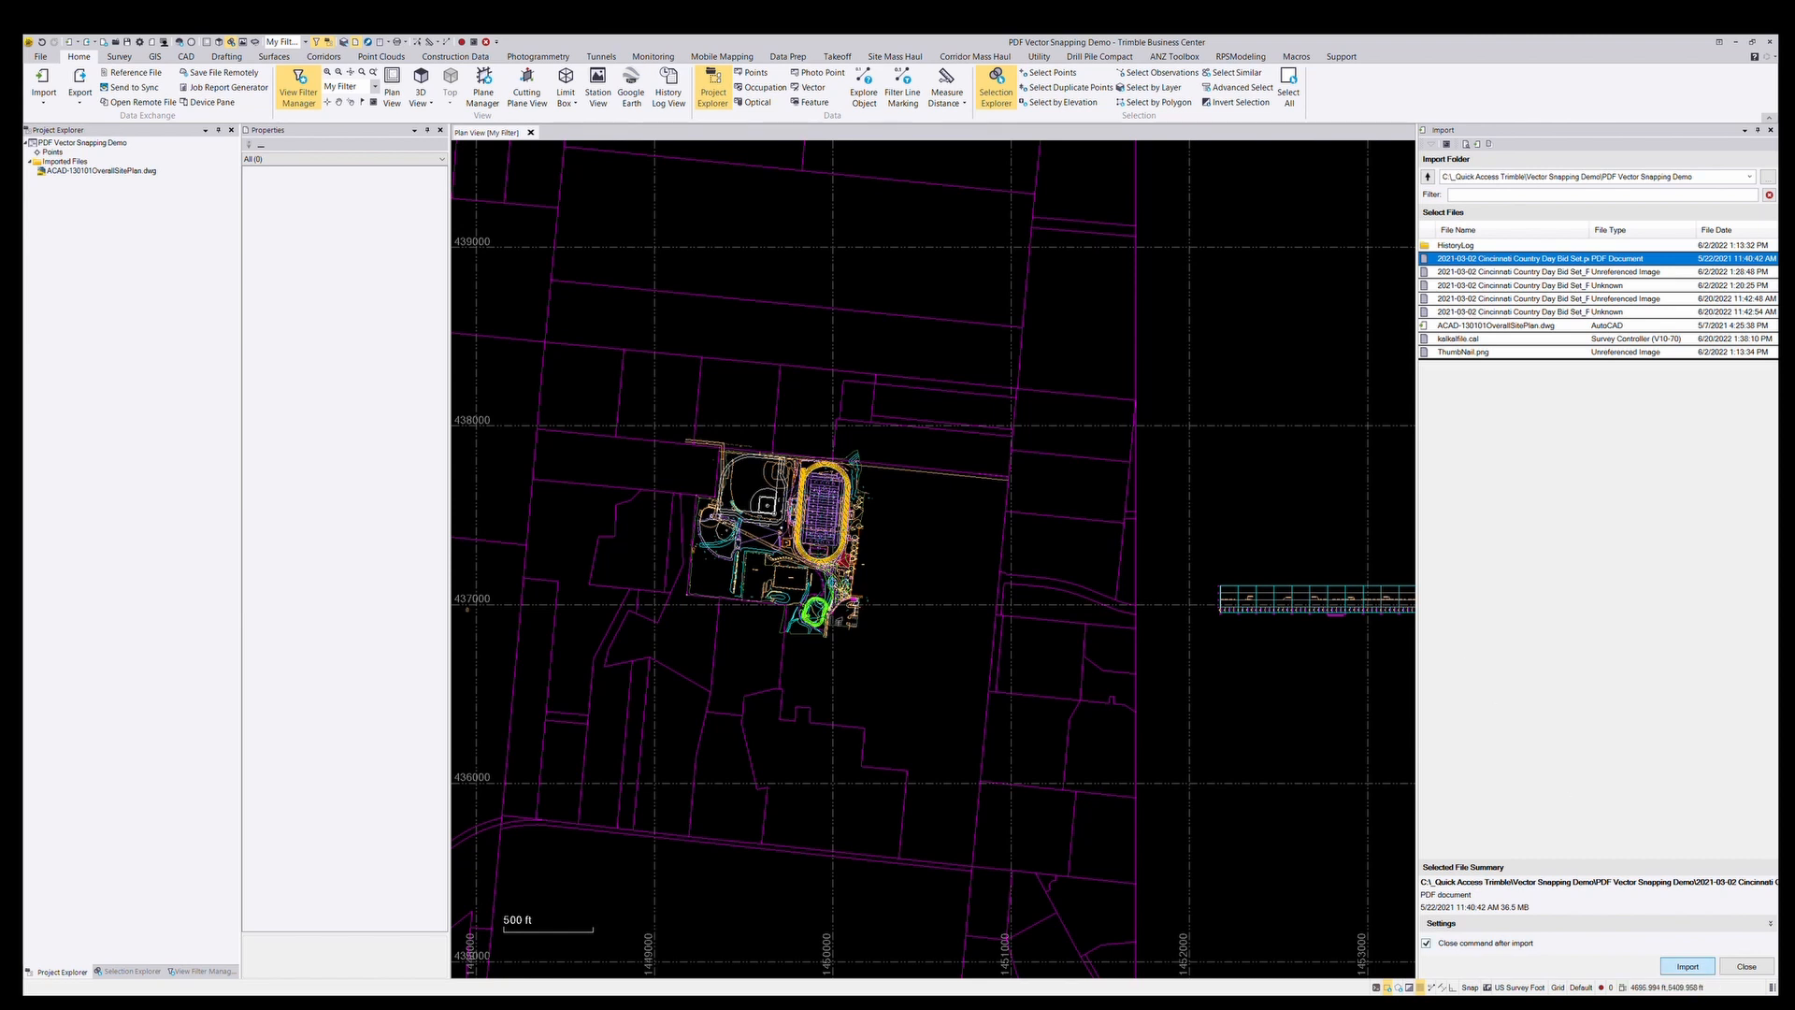
- Import page 012 of 2021-03-02 Cincinnati Country Day Bid Set.pdf and set up Georeference Vector PDF with snap locations saved
left_click(1687, 966)
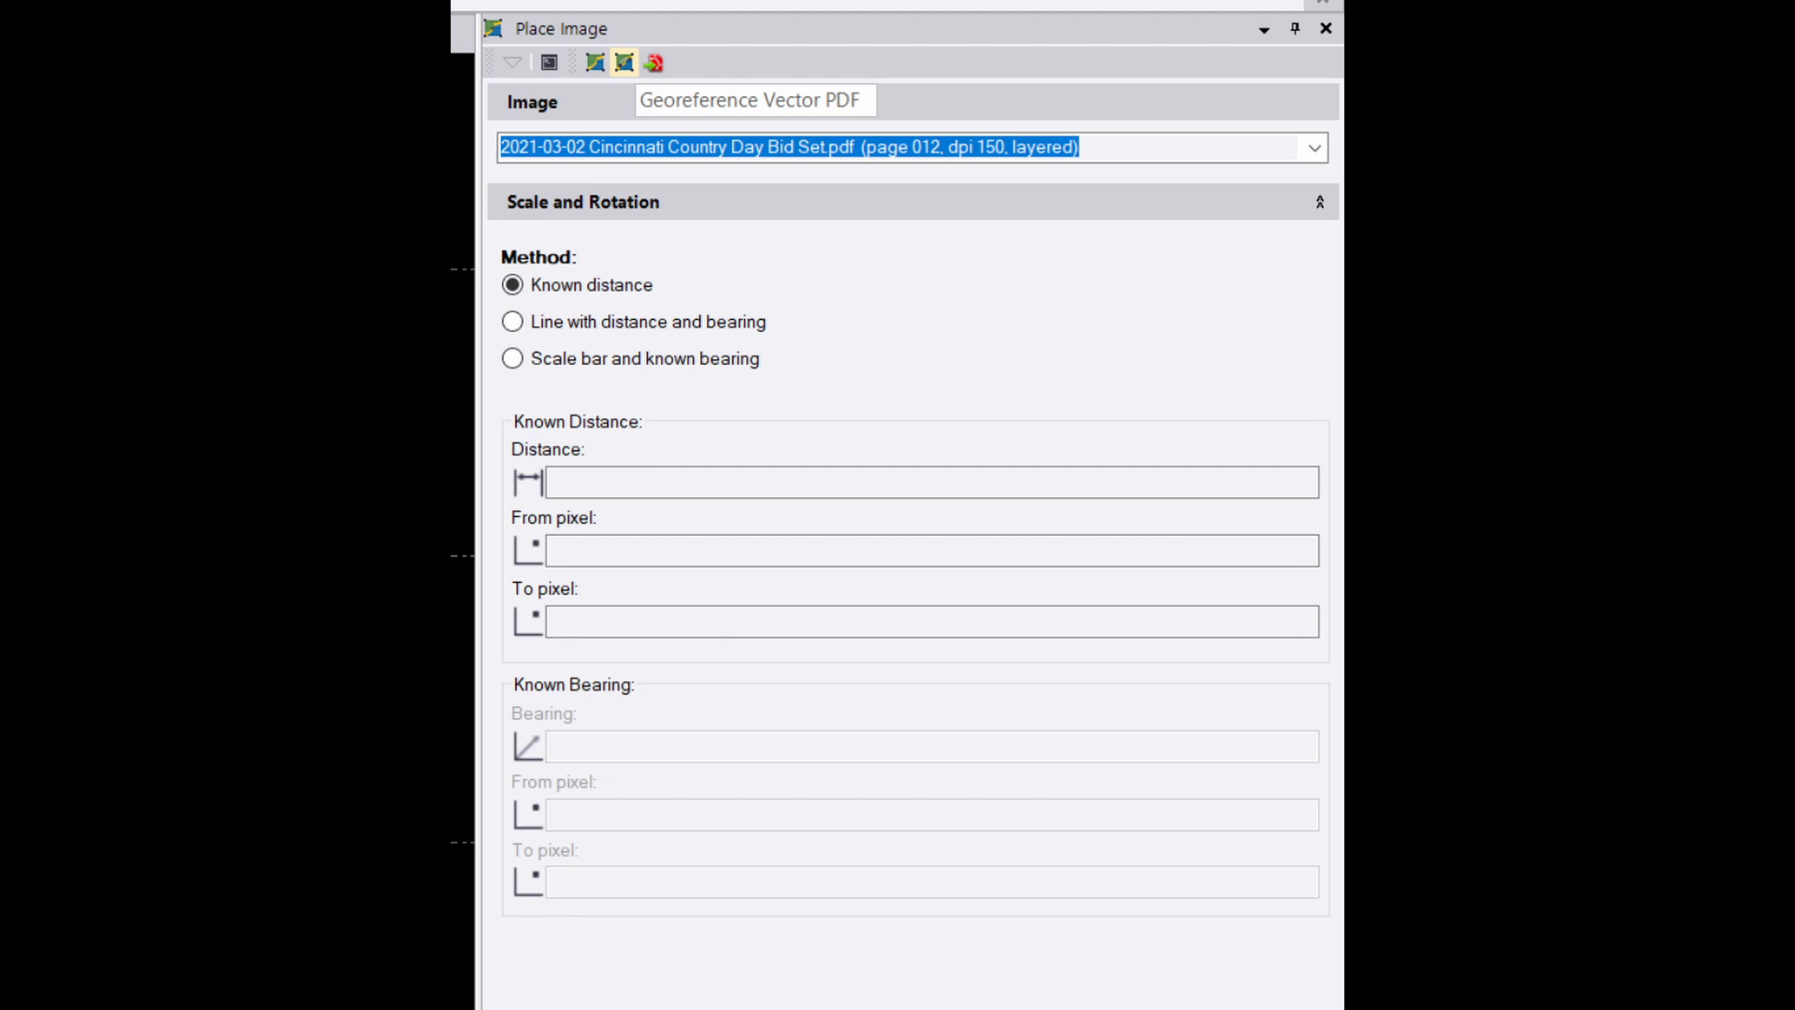
left_click(625, 62)
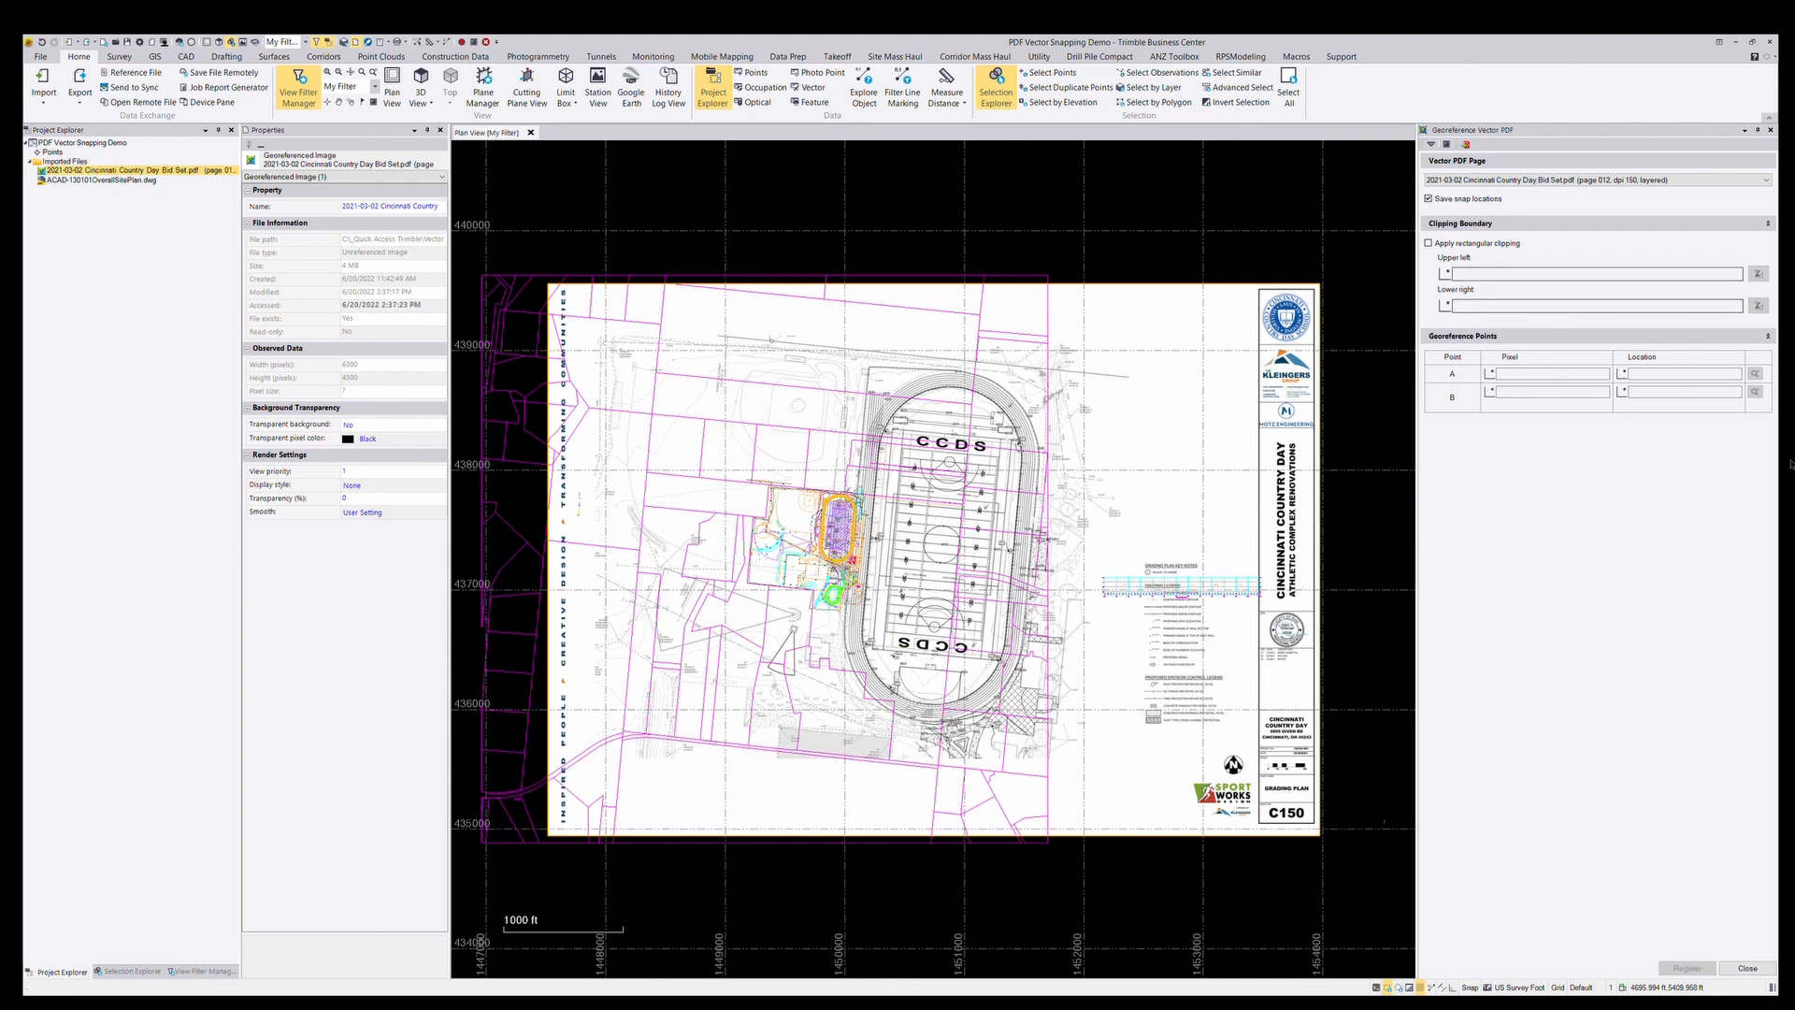
left_click(1428, 199)
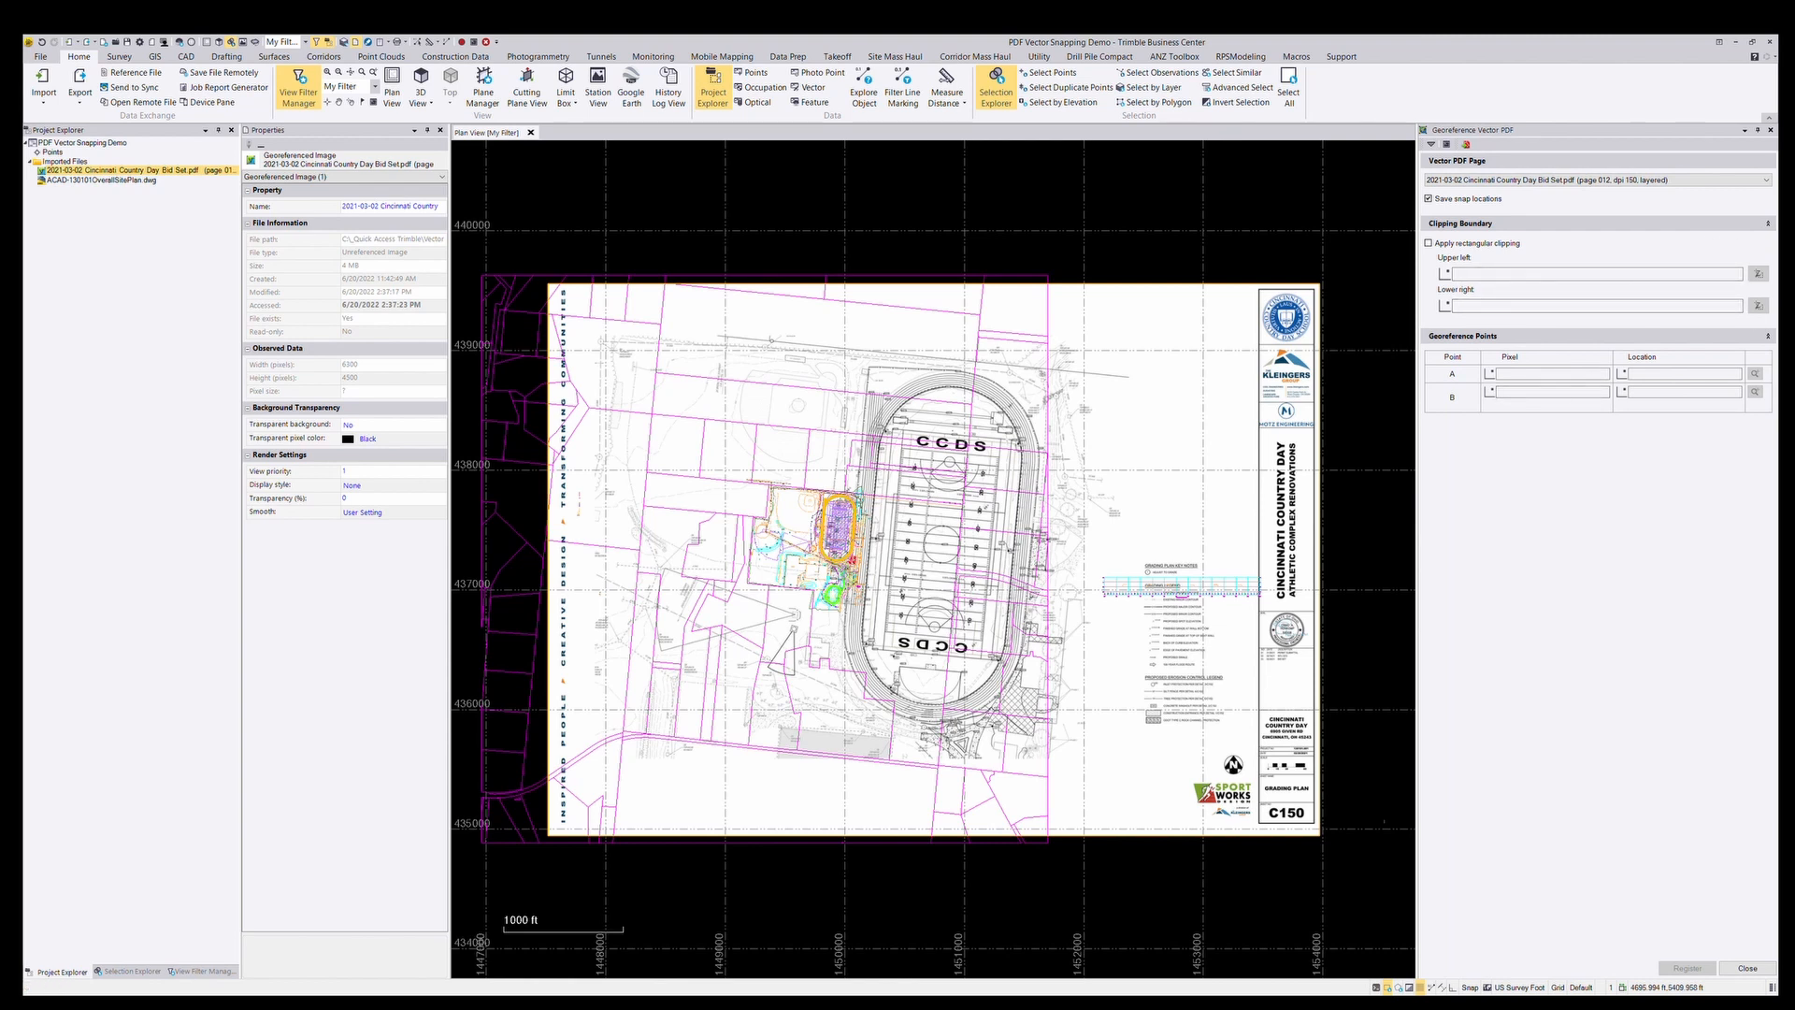
- Define georeference point A by matching the PDF football field's upper-left corner to the same corner in the CAD site plan
left_click(1547, 373)
scroll(926, 437, "up", 1)
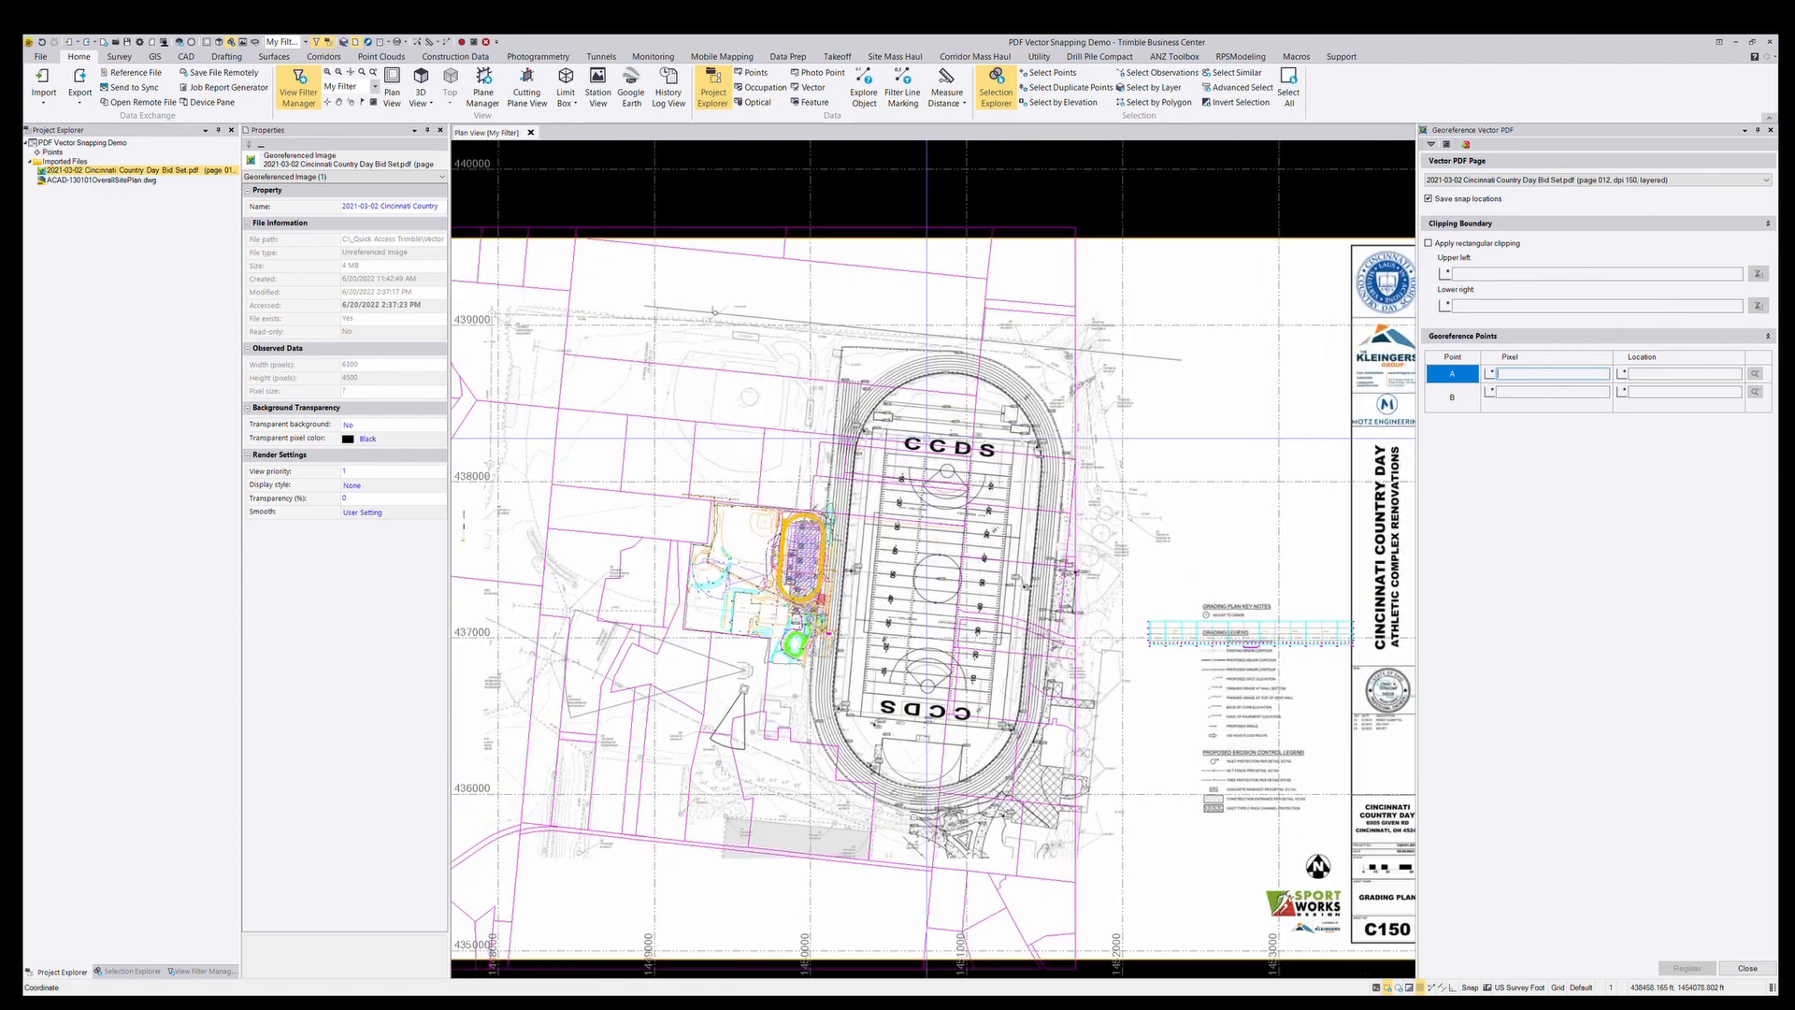
scroll(926, 437, "up", 2)
scroll(1048, 505, "up", 1)
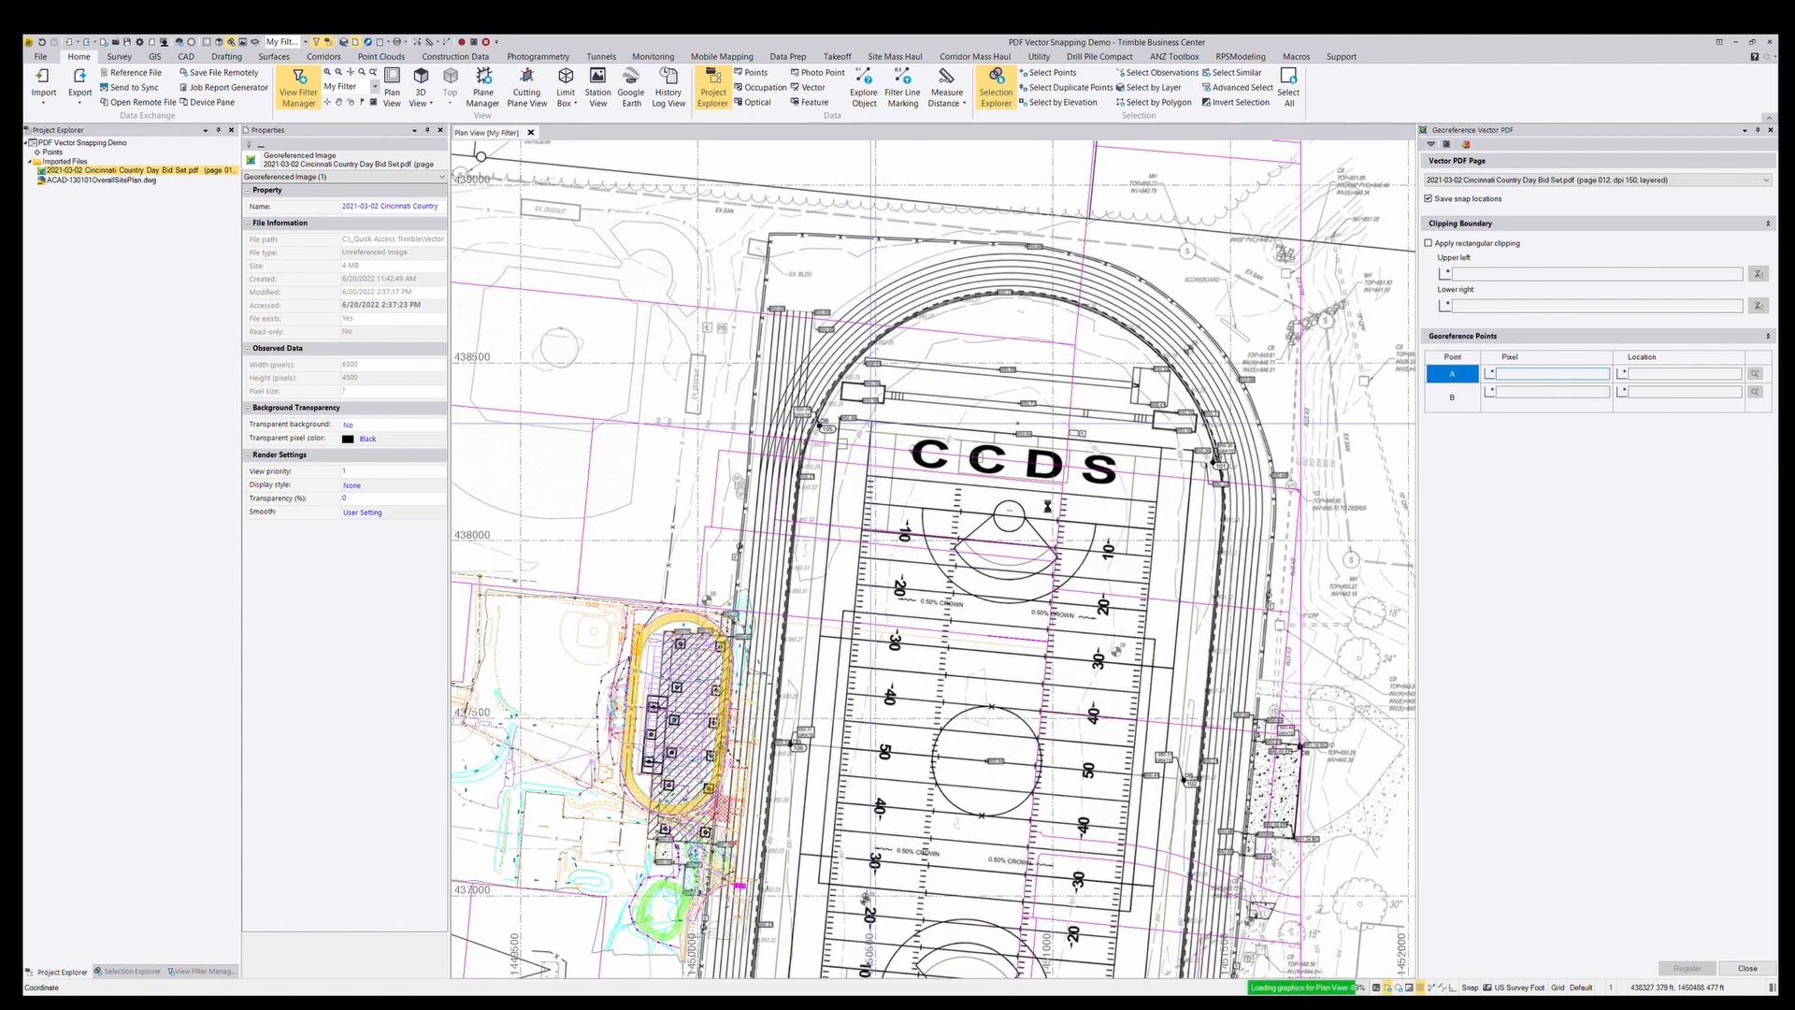
scroll(876, 423, "up", 3)
scroll(837, 439, "down", 2)
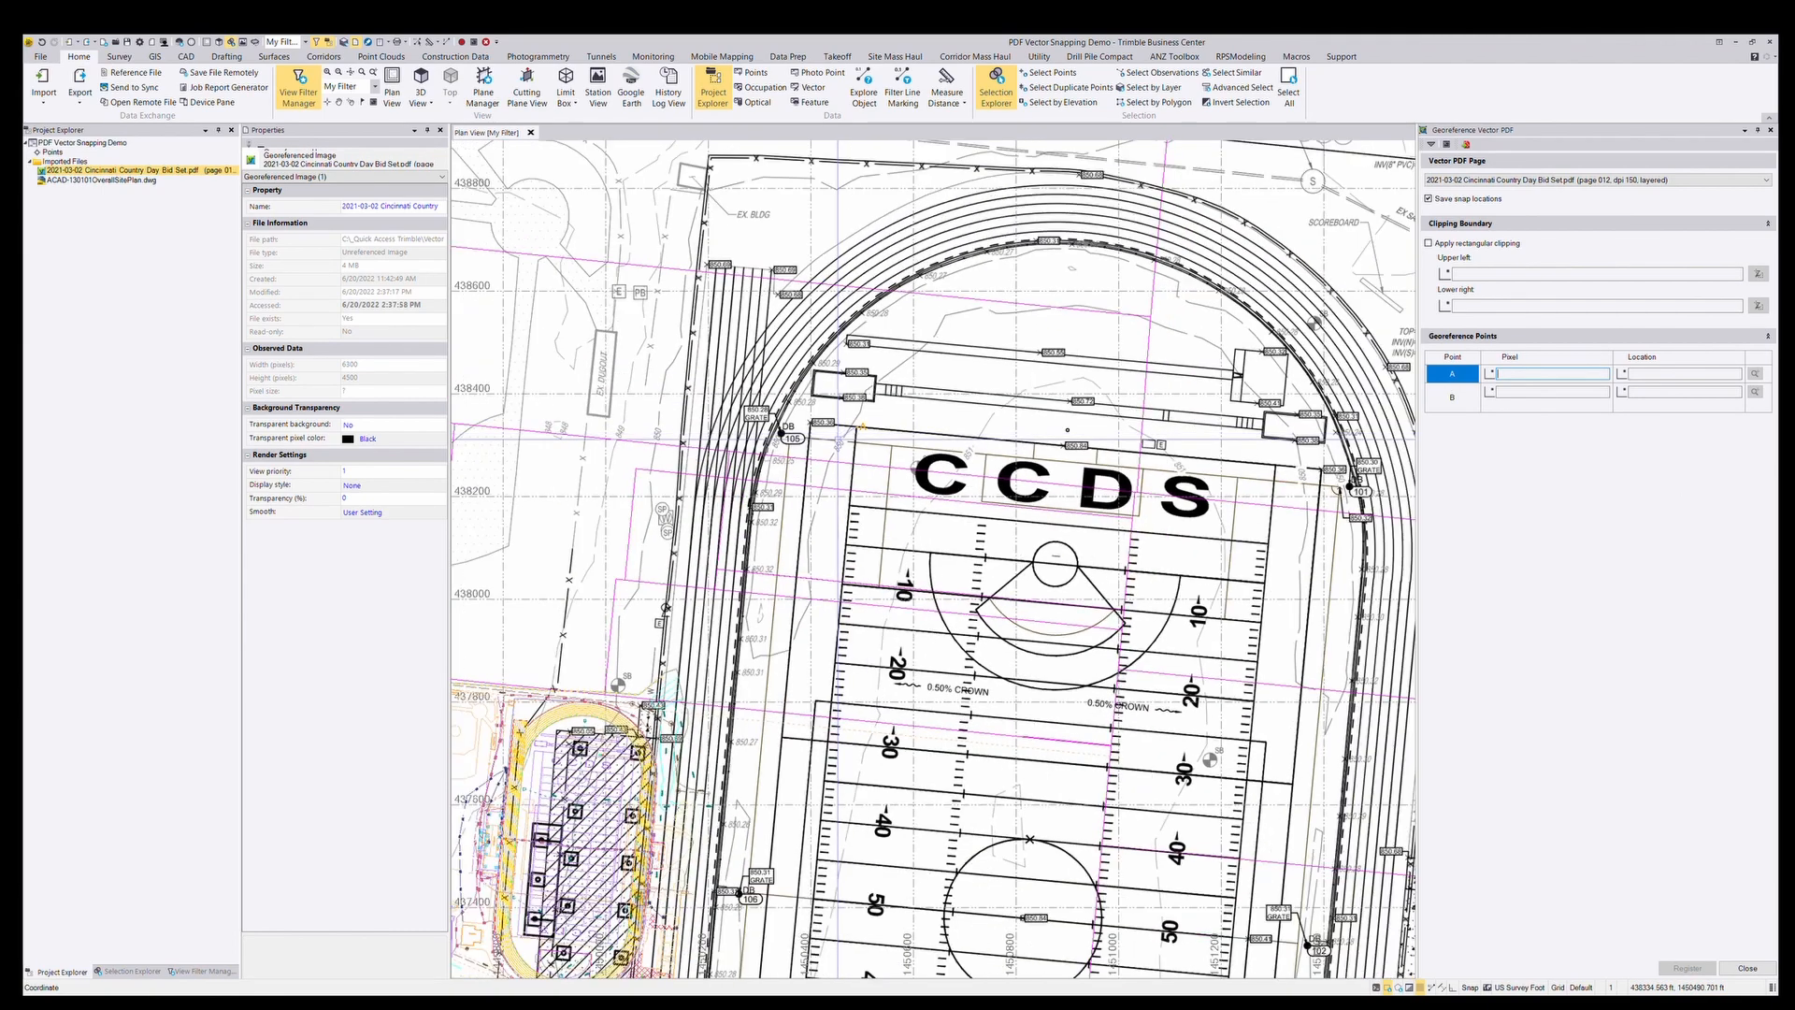
scroll(837, 439, "down", 4)
scroll(748, 519, "up", 3)
scroll(812, 533, "up", 4)
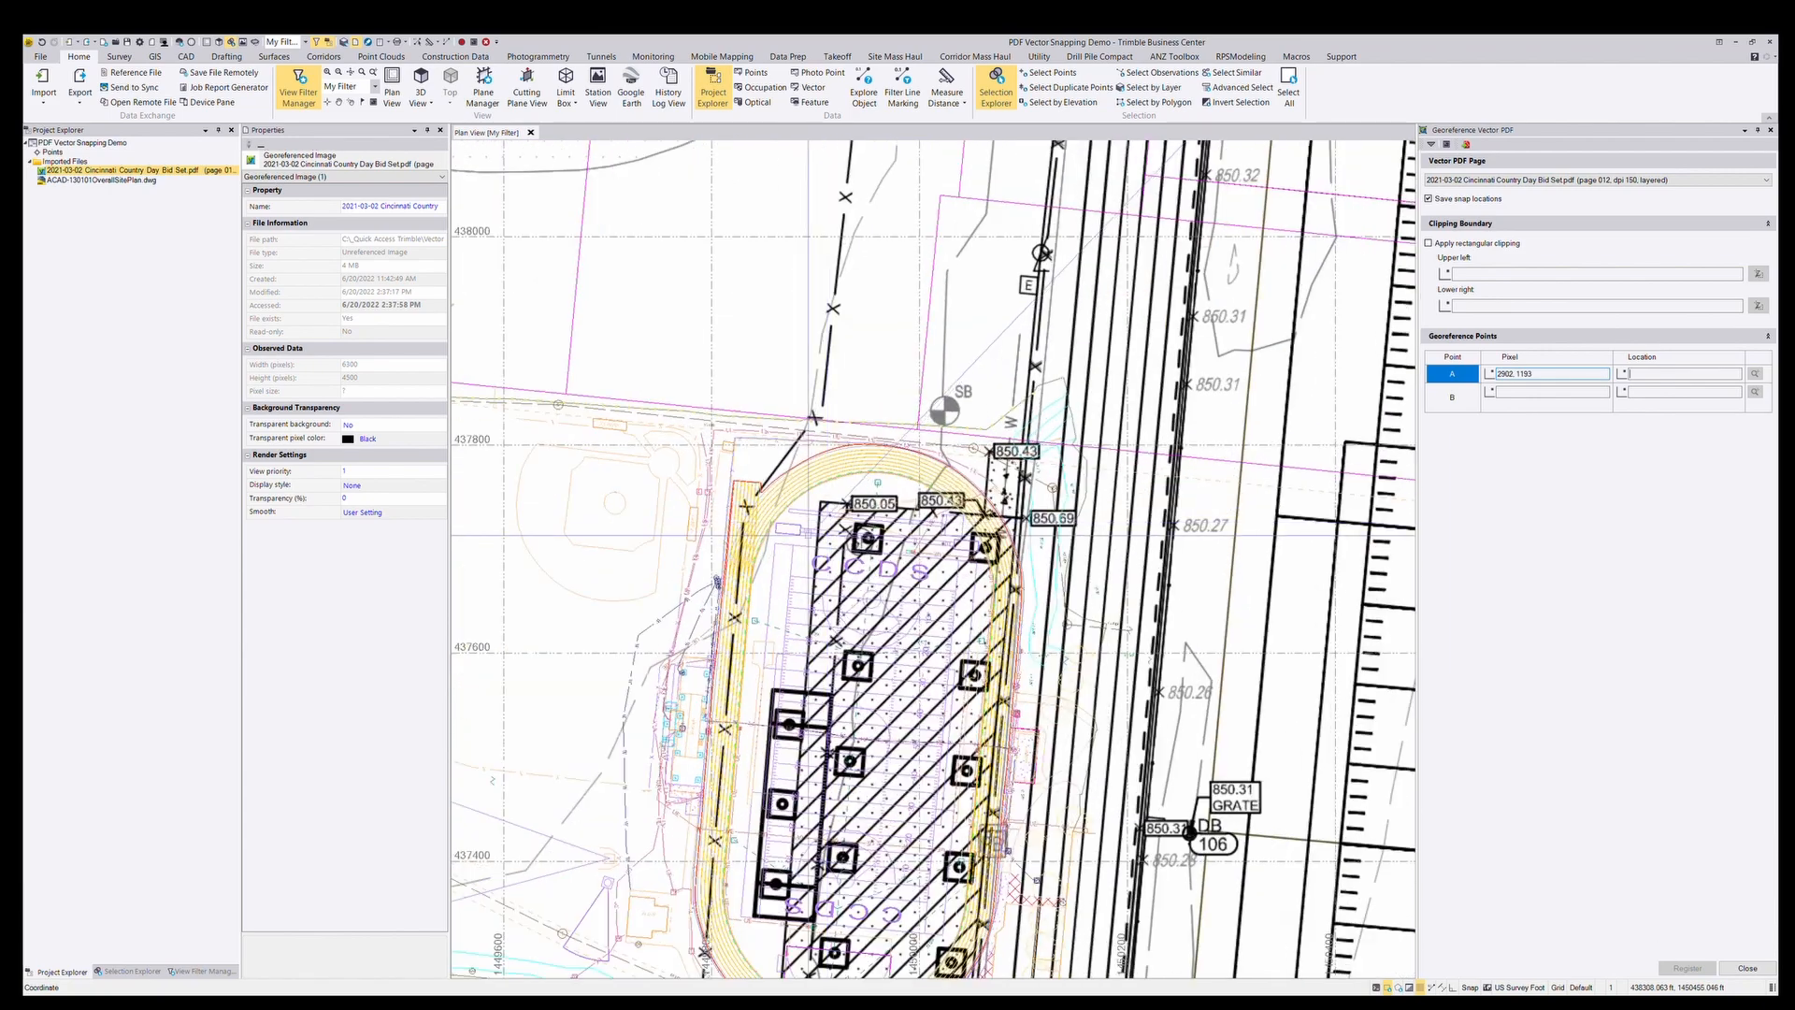
scroll(794, 537, "up", 2)
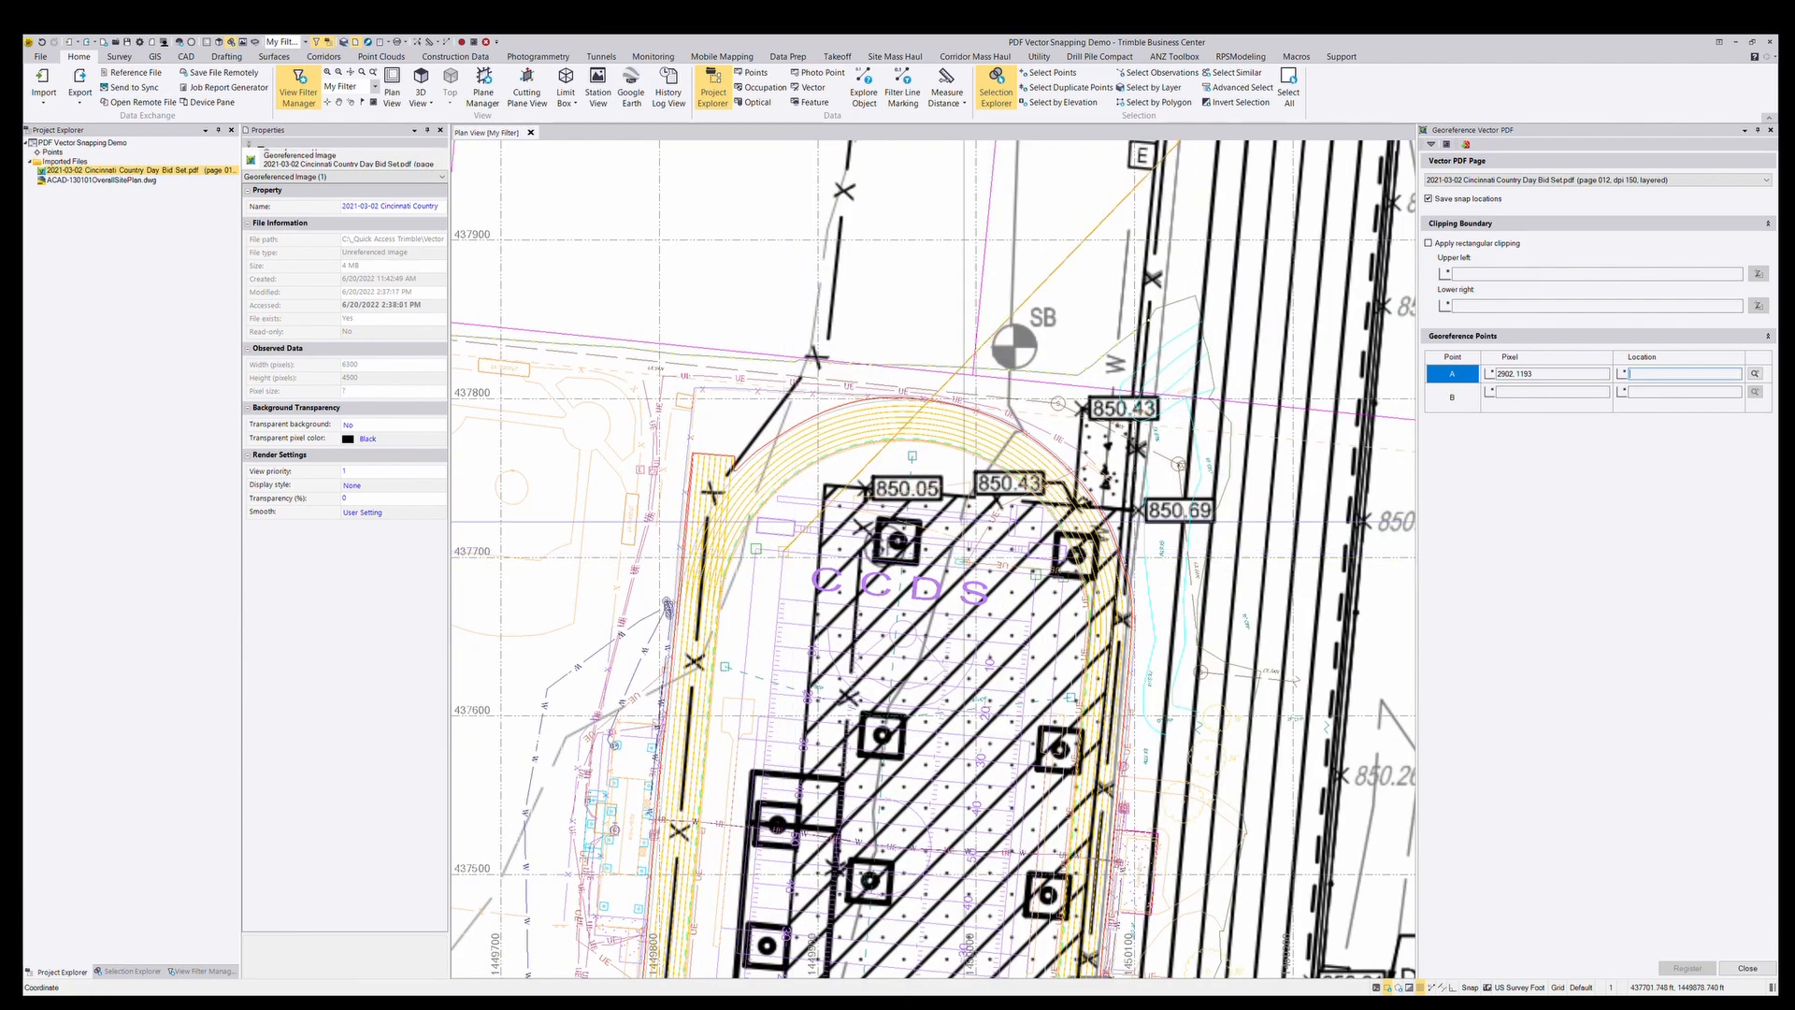
left_click(784, 551)
- Define georeference point B by matching the PDF football field's lower-right corner to the same corner in the CAD site plan
scroll(1168, 553, "down", 6)
middle_click_drag(1281, 659, 920, 359)
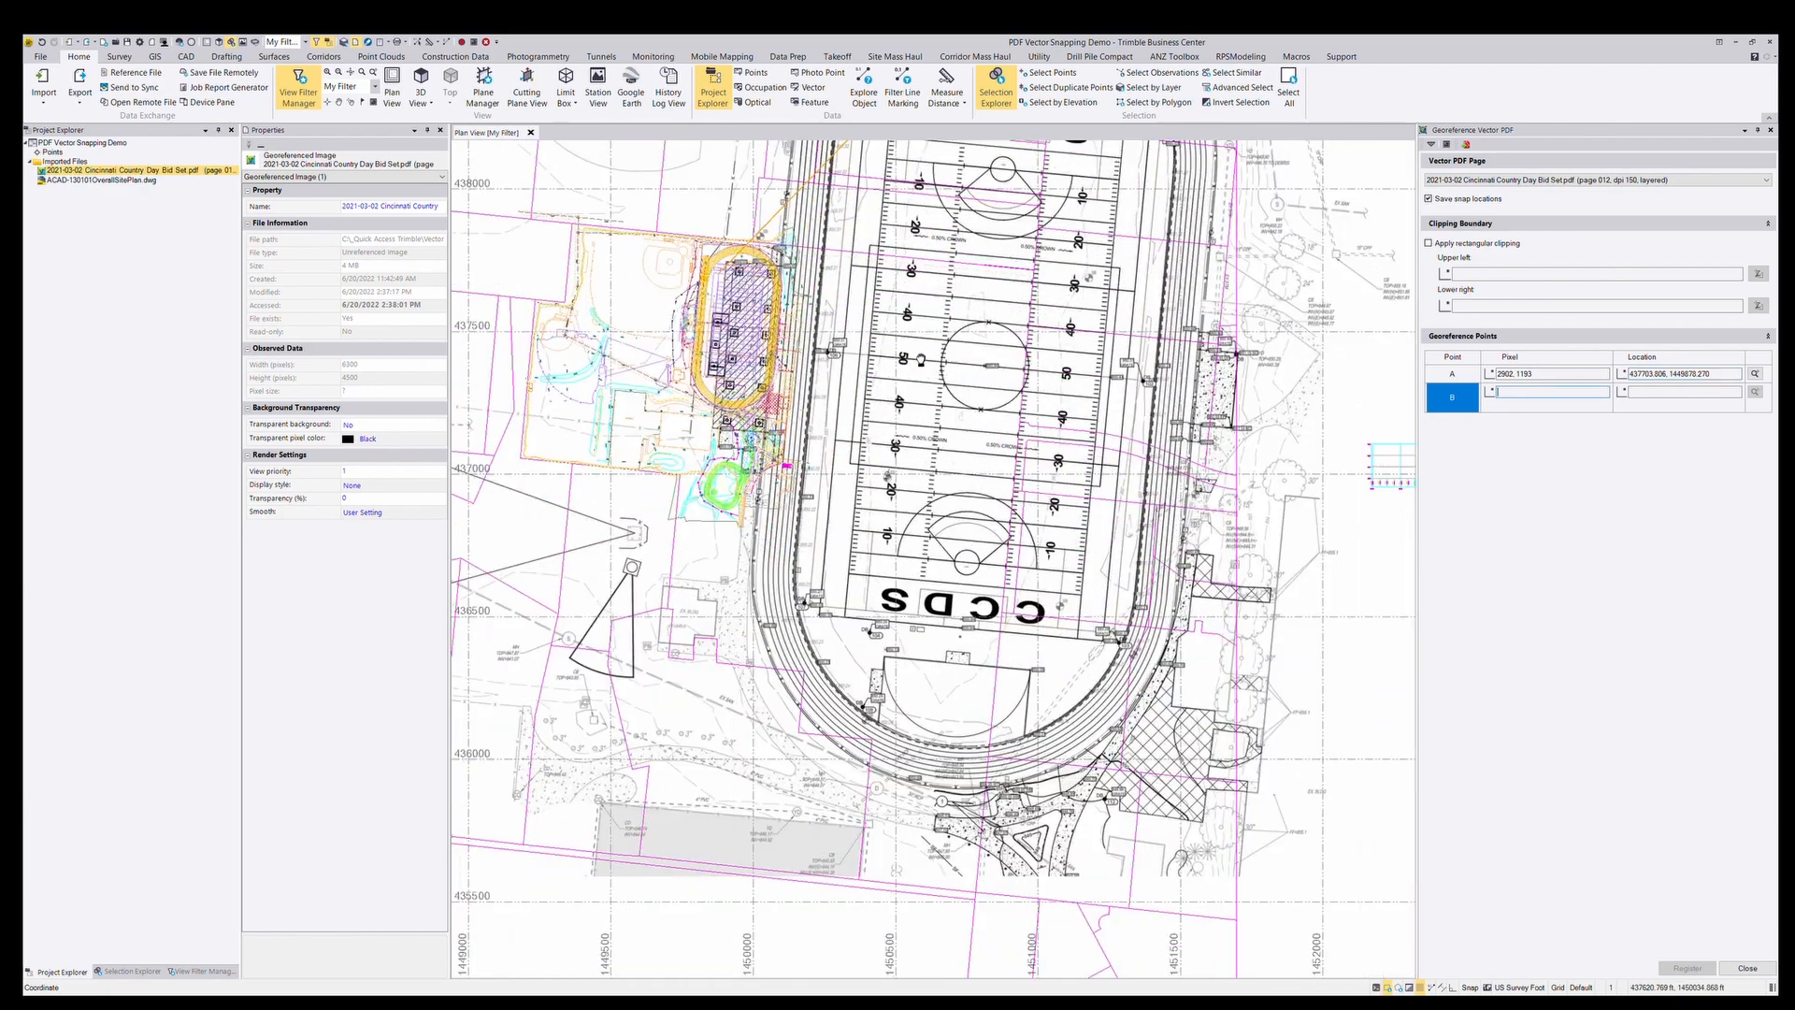
scroll(1063, 646, "up", 5)
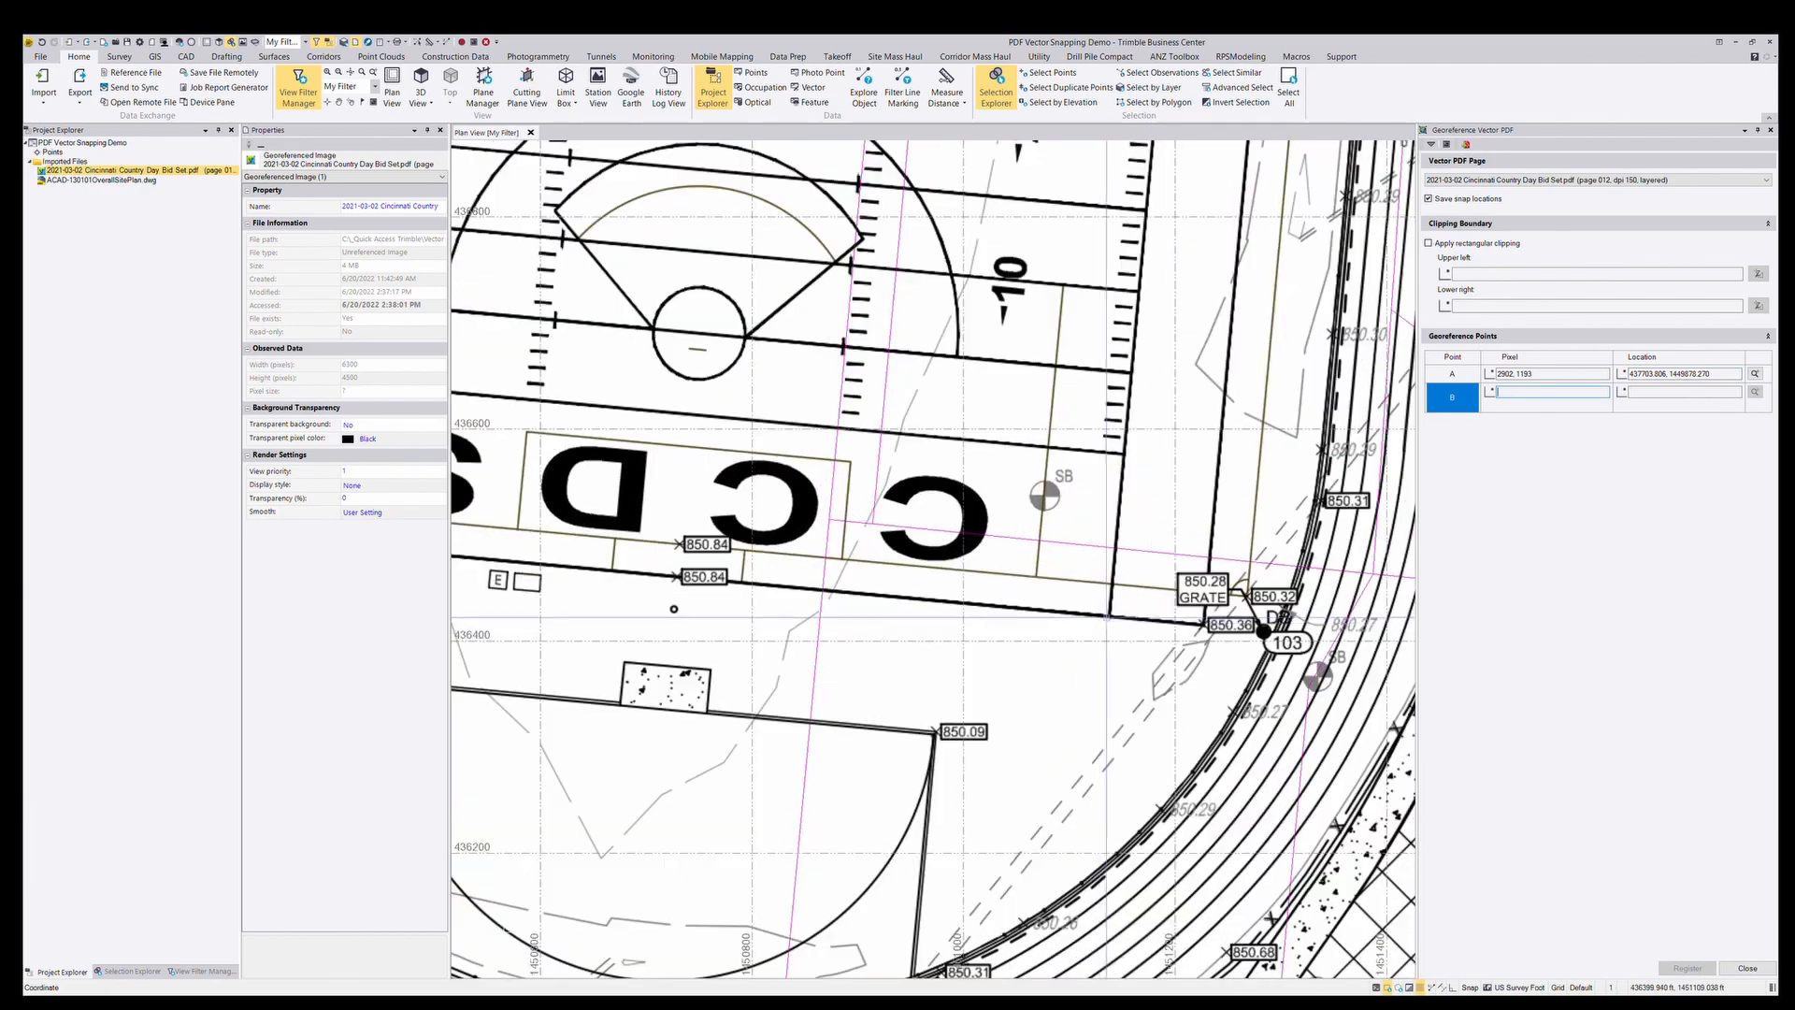
left_click(1108, 616)
scroll(758, 483, "down", 4)
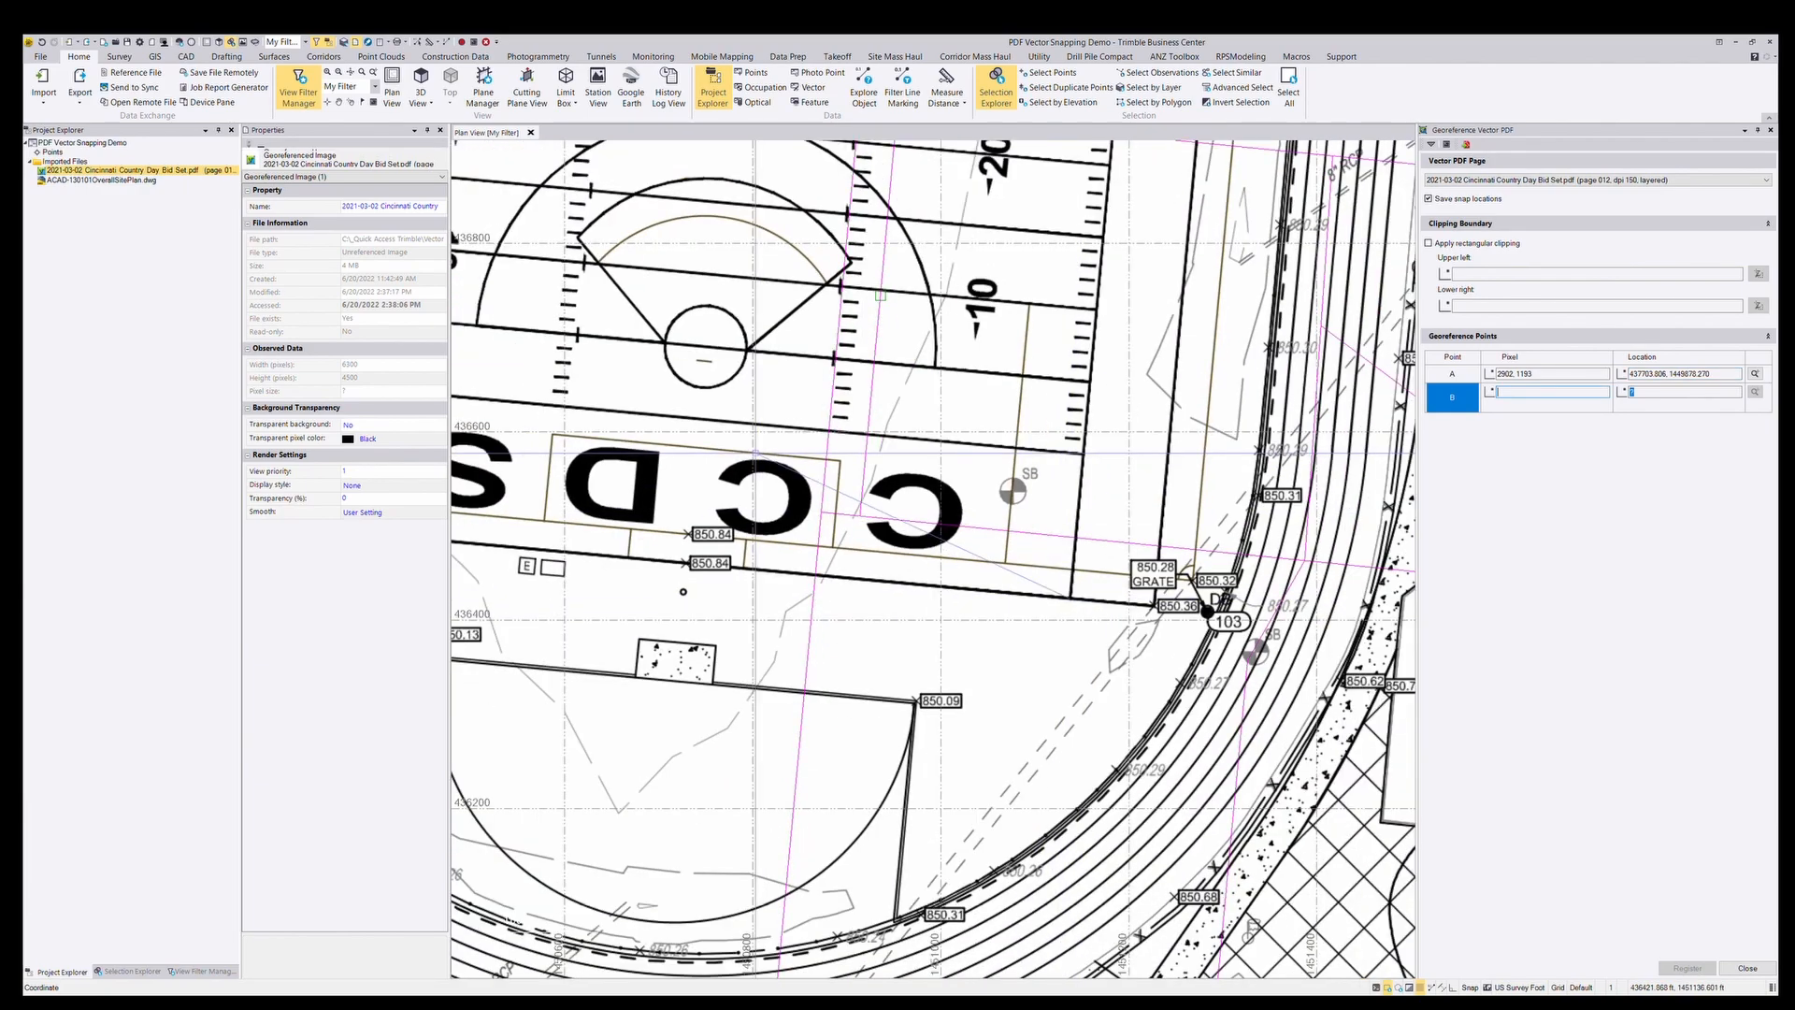
middle_click_drag(757, 483, 1150, 827)
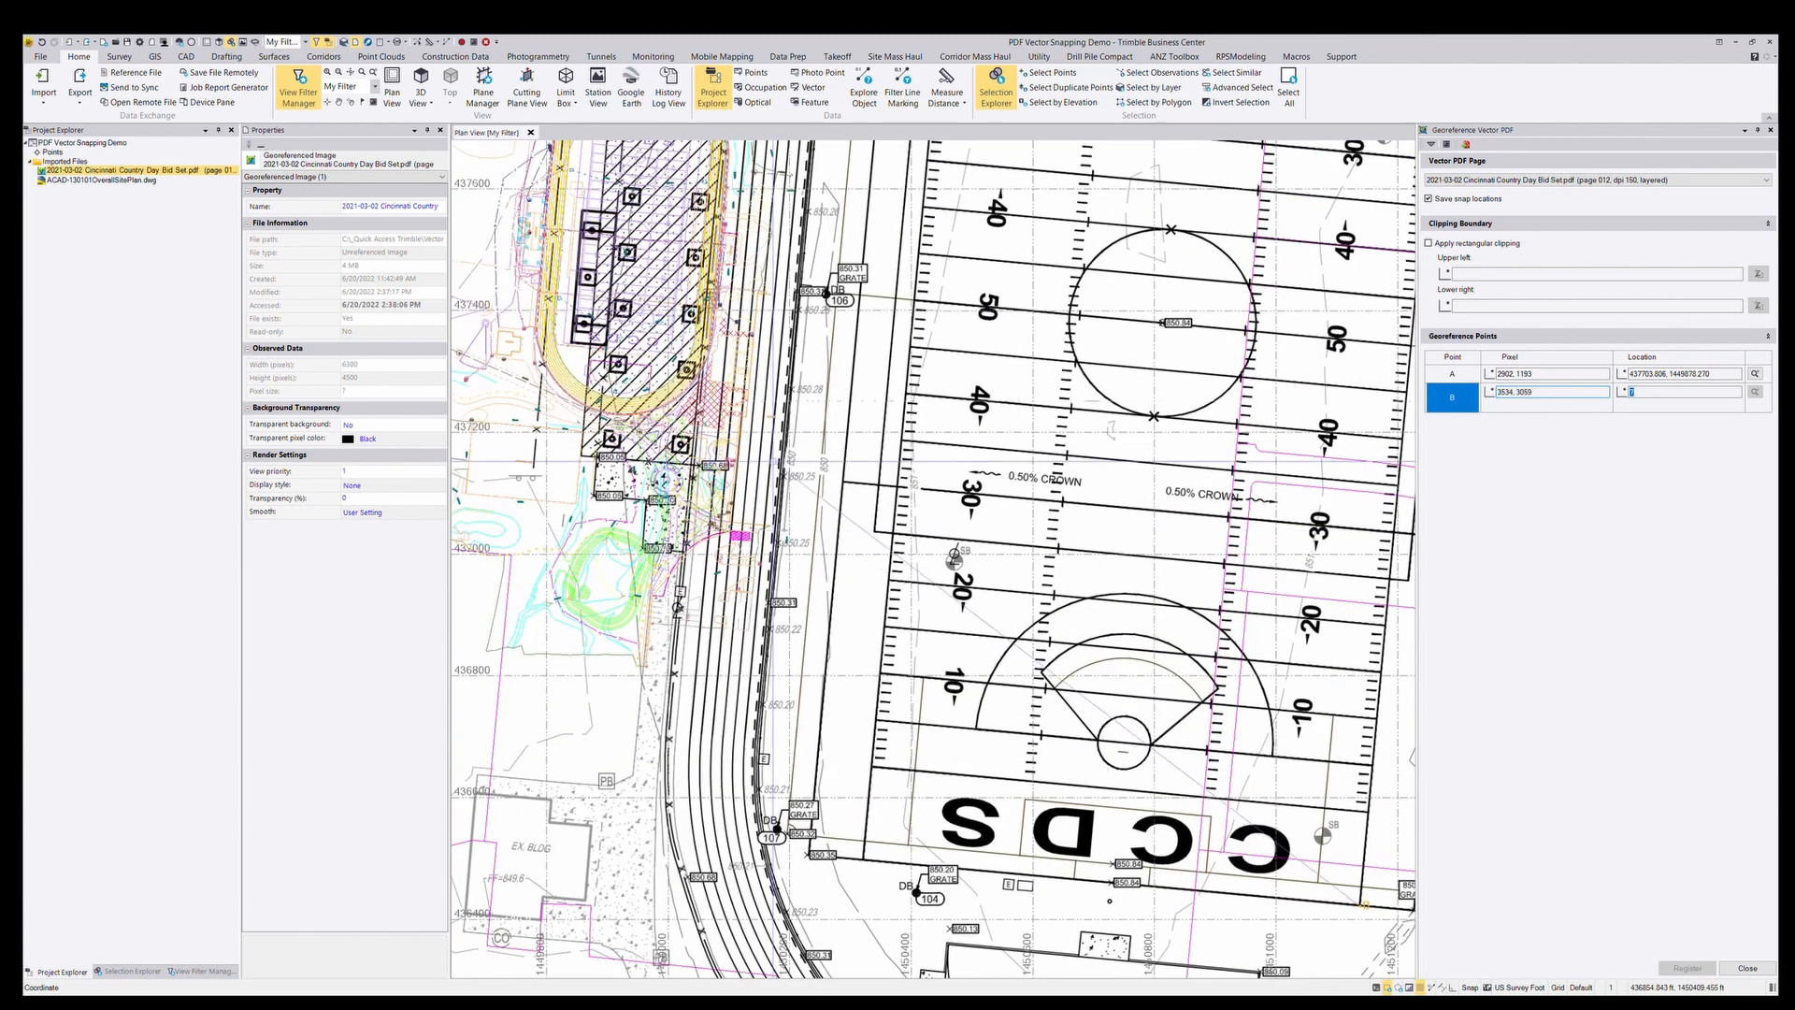
scroll(663, 332, "up", 5)
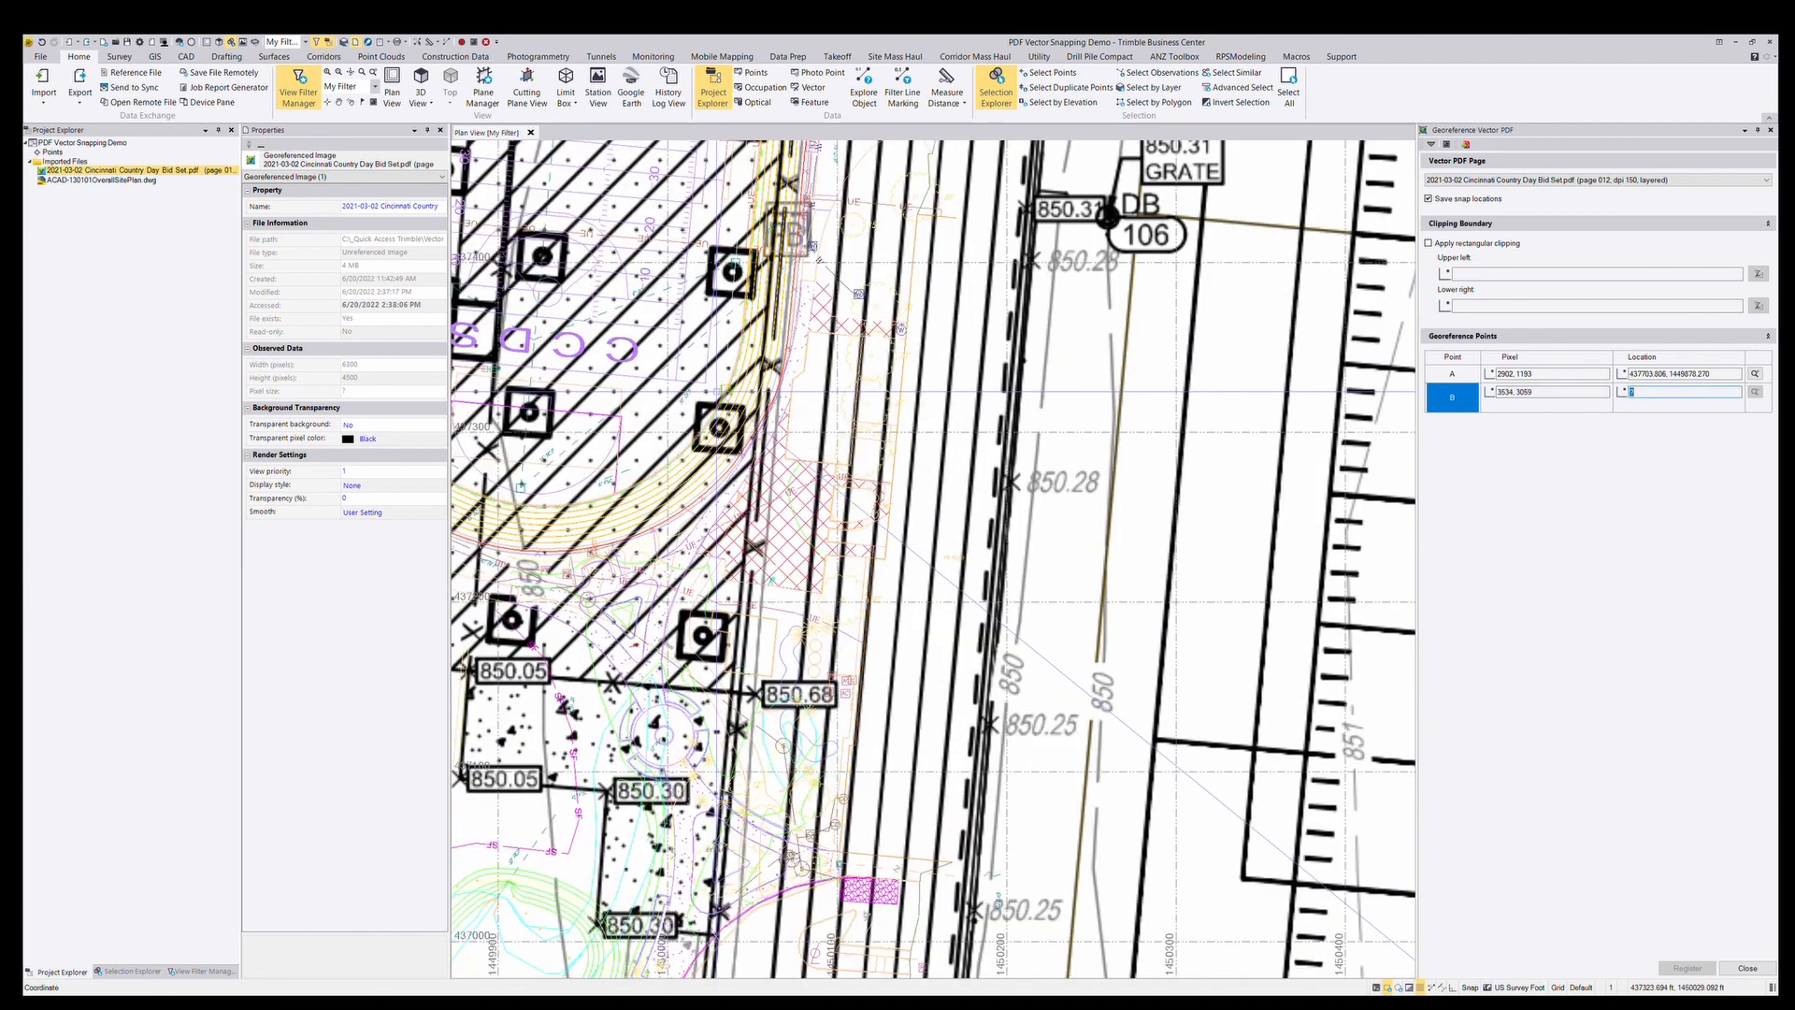
scroll(692, 379, "up", 4)
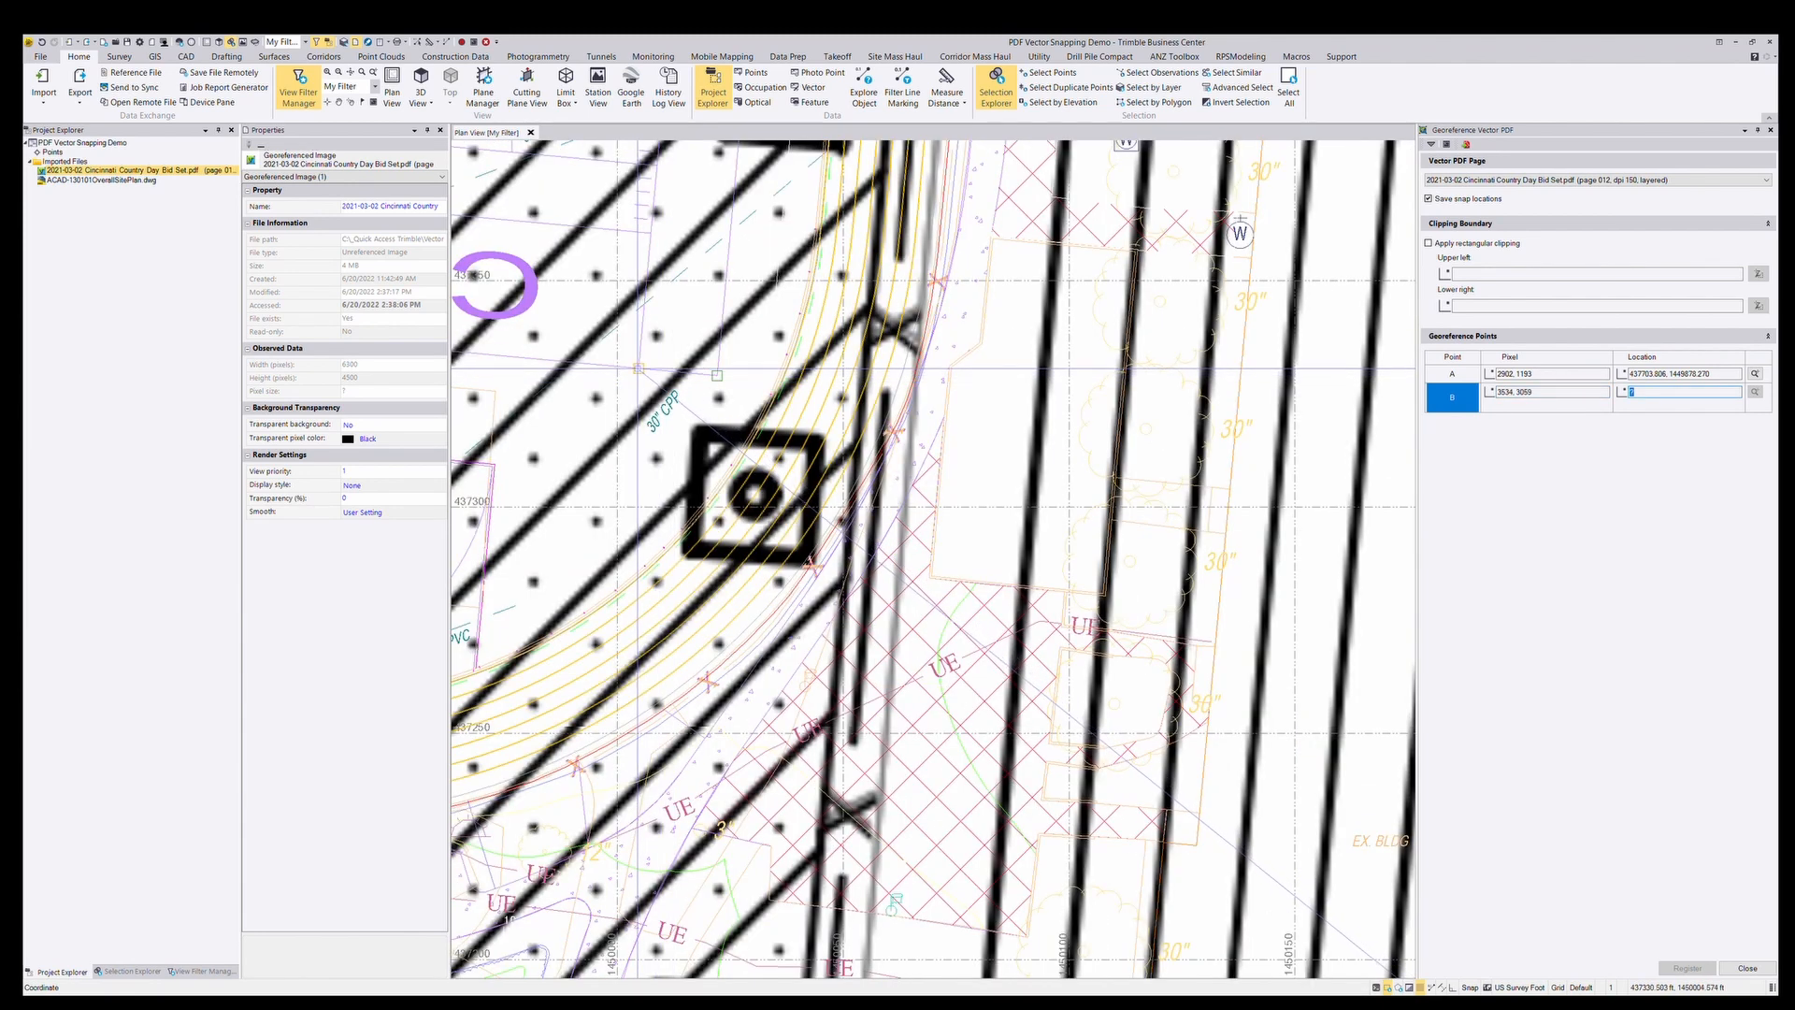
left_click(638, 368)
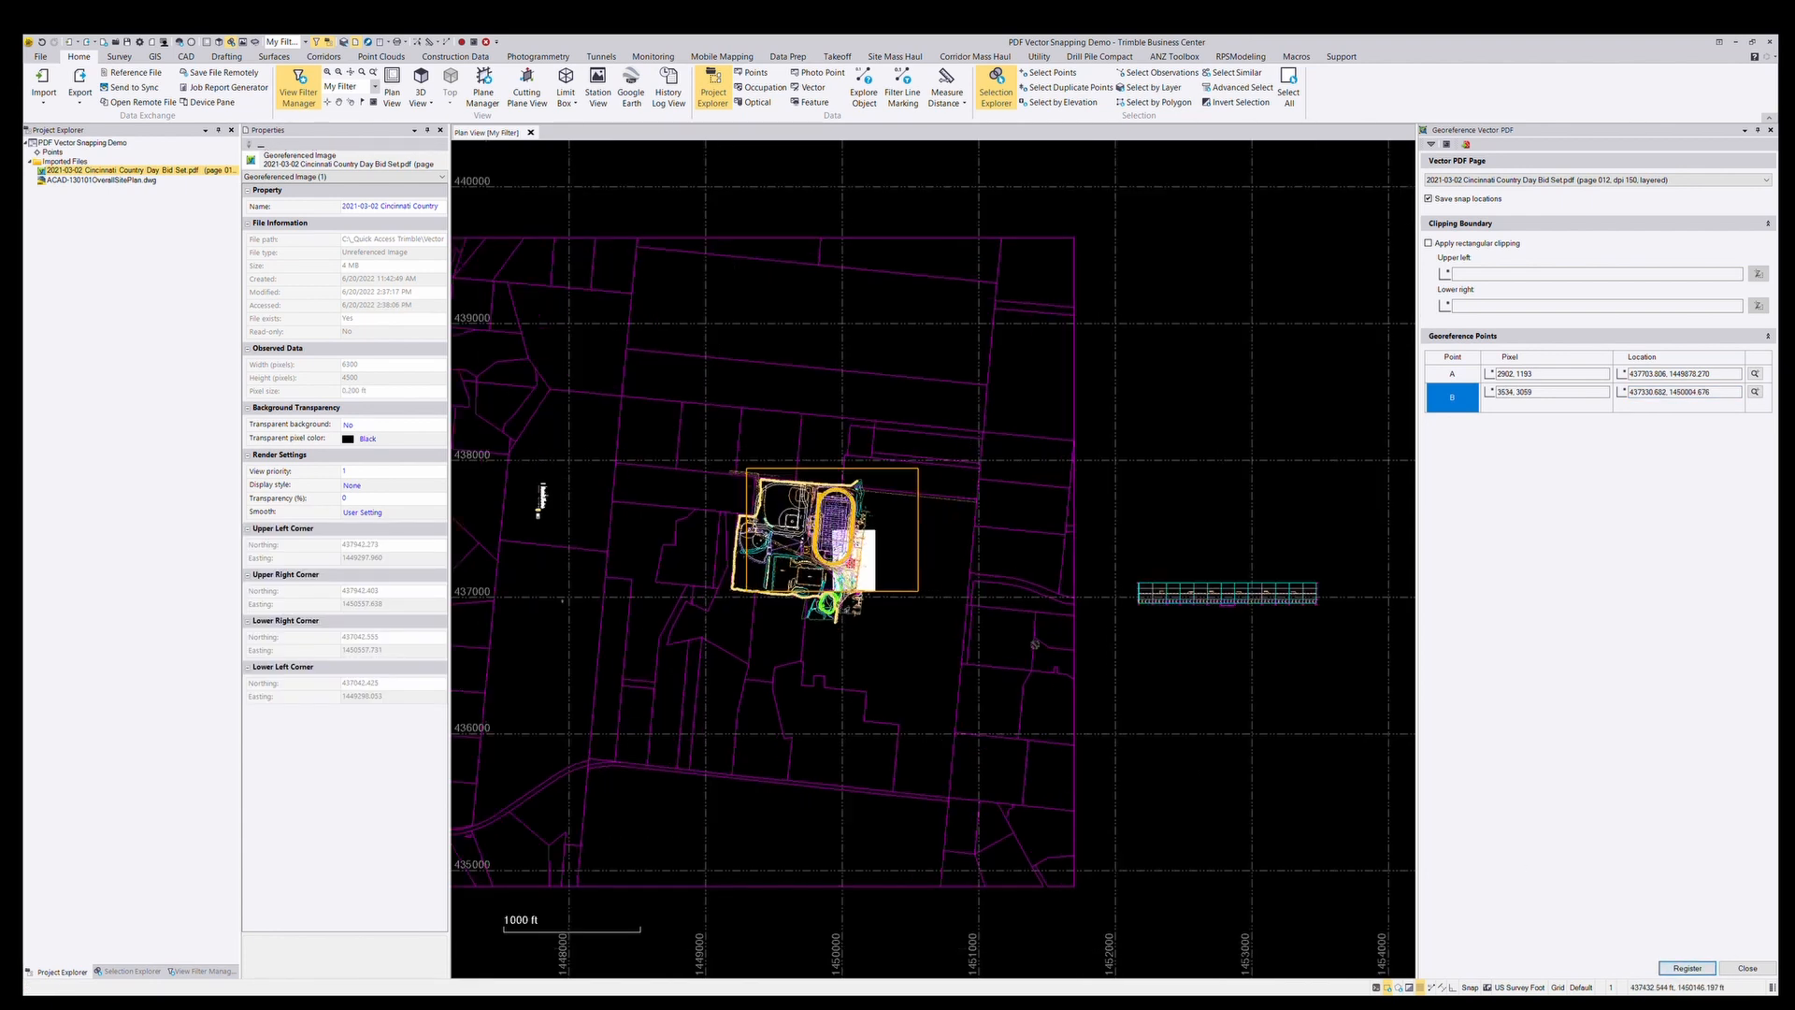
- Register the vector PDF page to the site plan using points A and B, and close the georeferencing command
scroll(1034, 643, "up", 4)
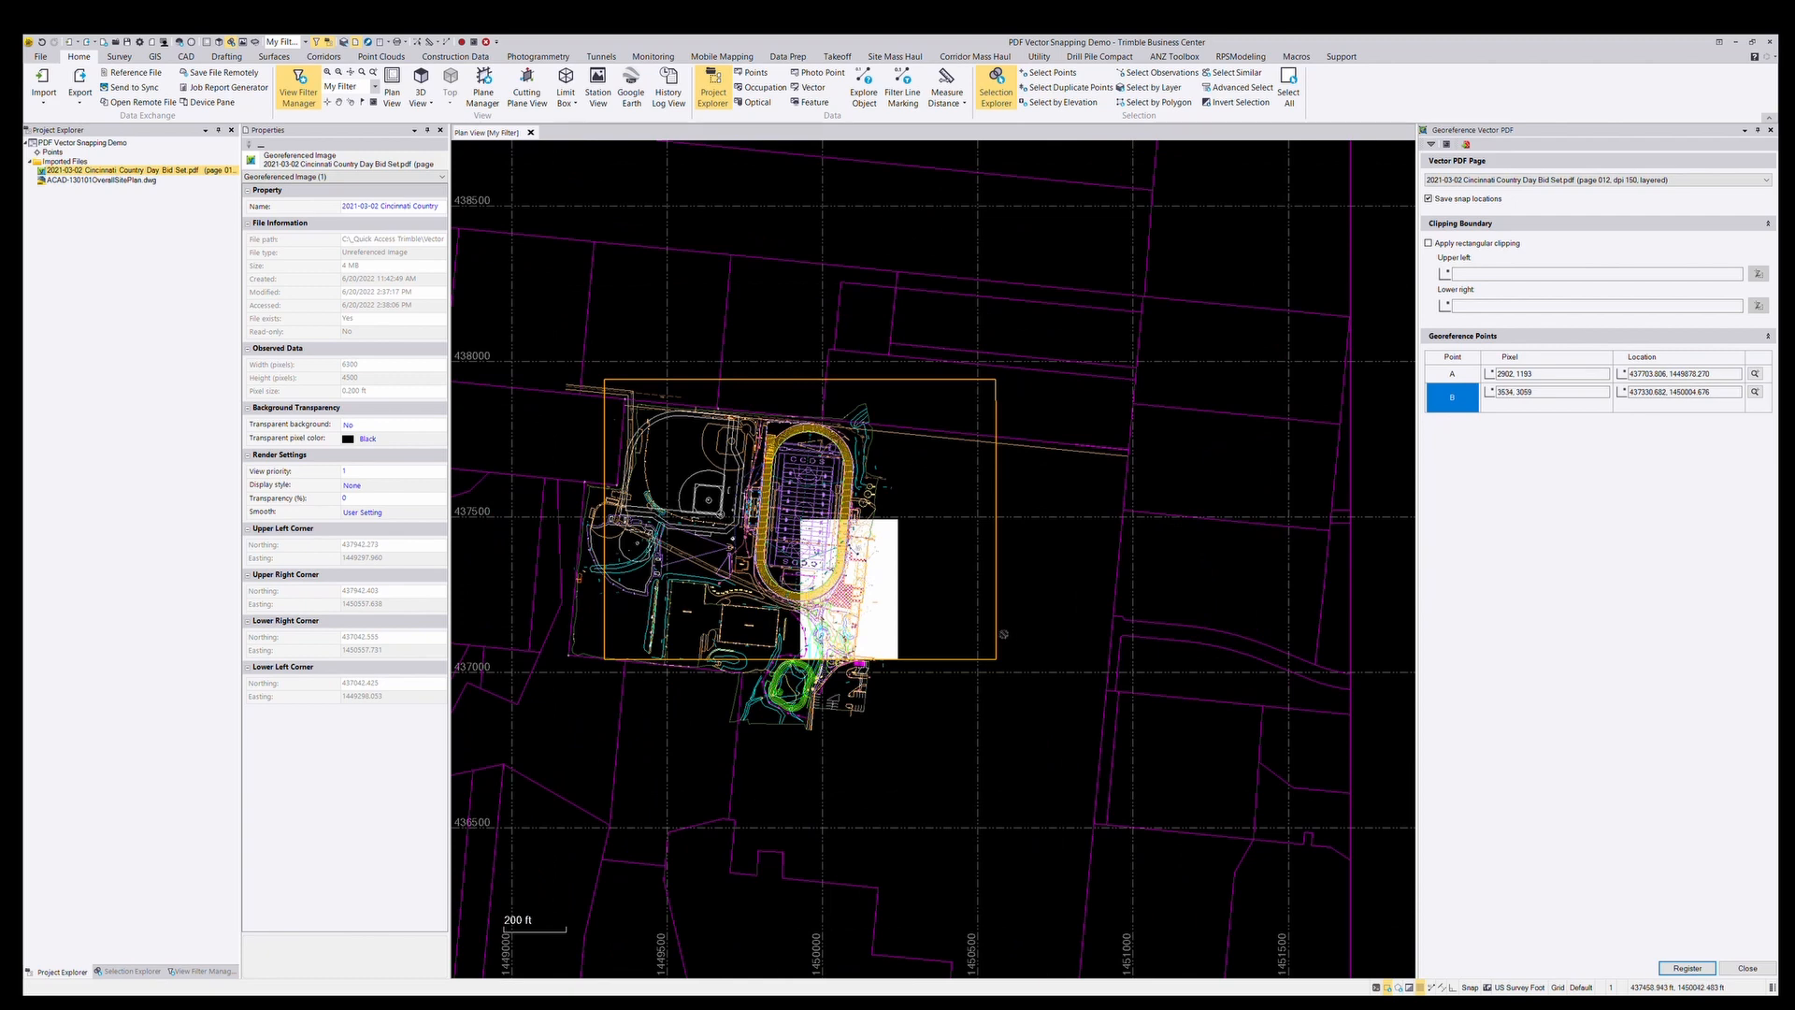
scroll(1003, 634, "up", 2)
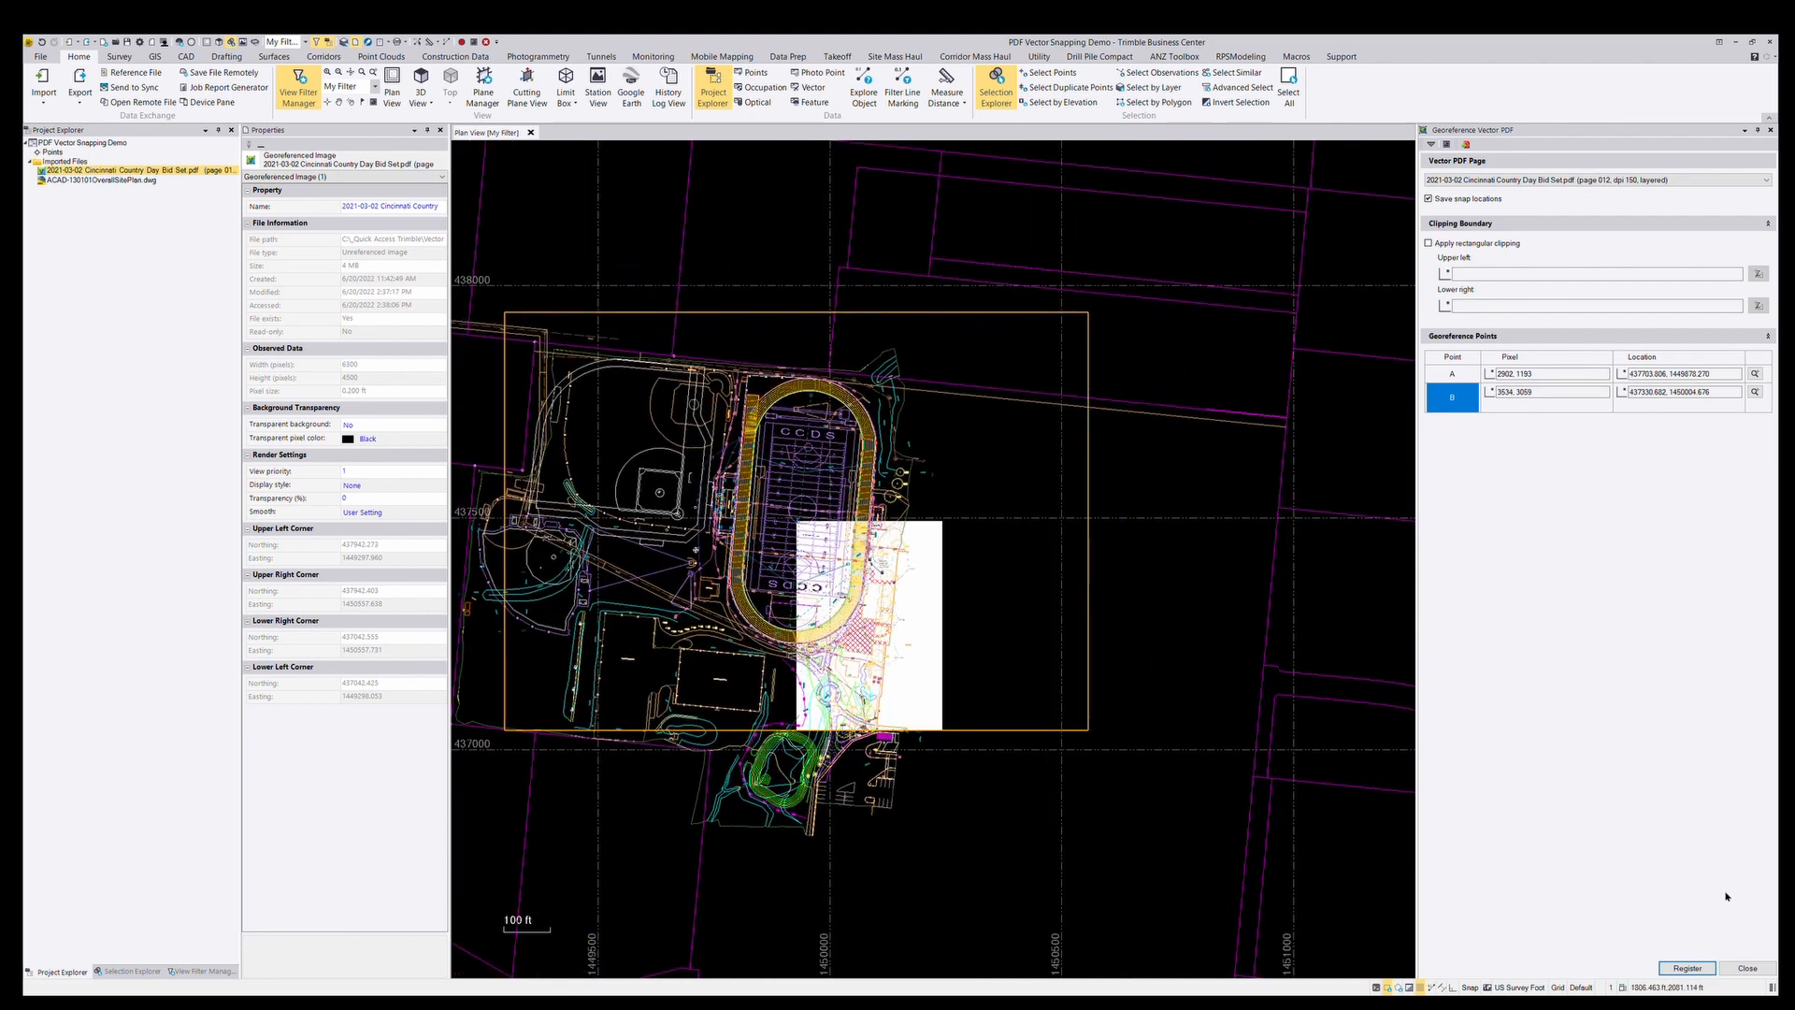
left_click(1687, 968)
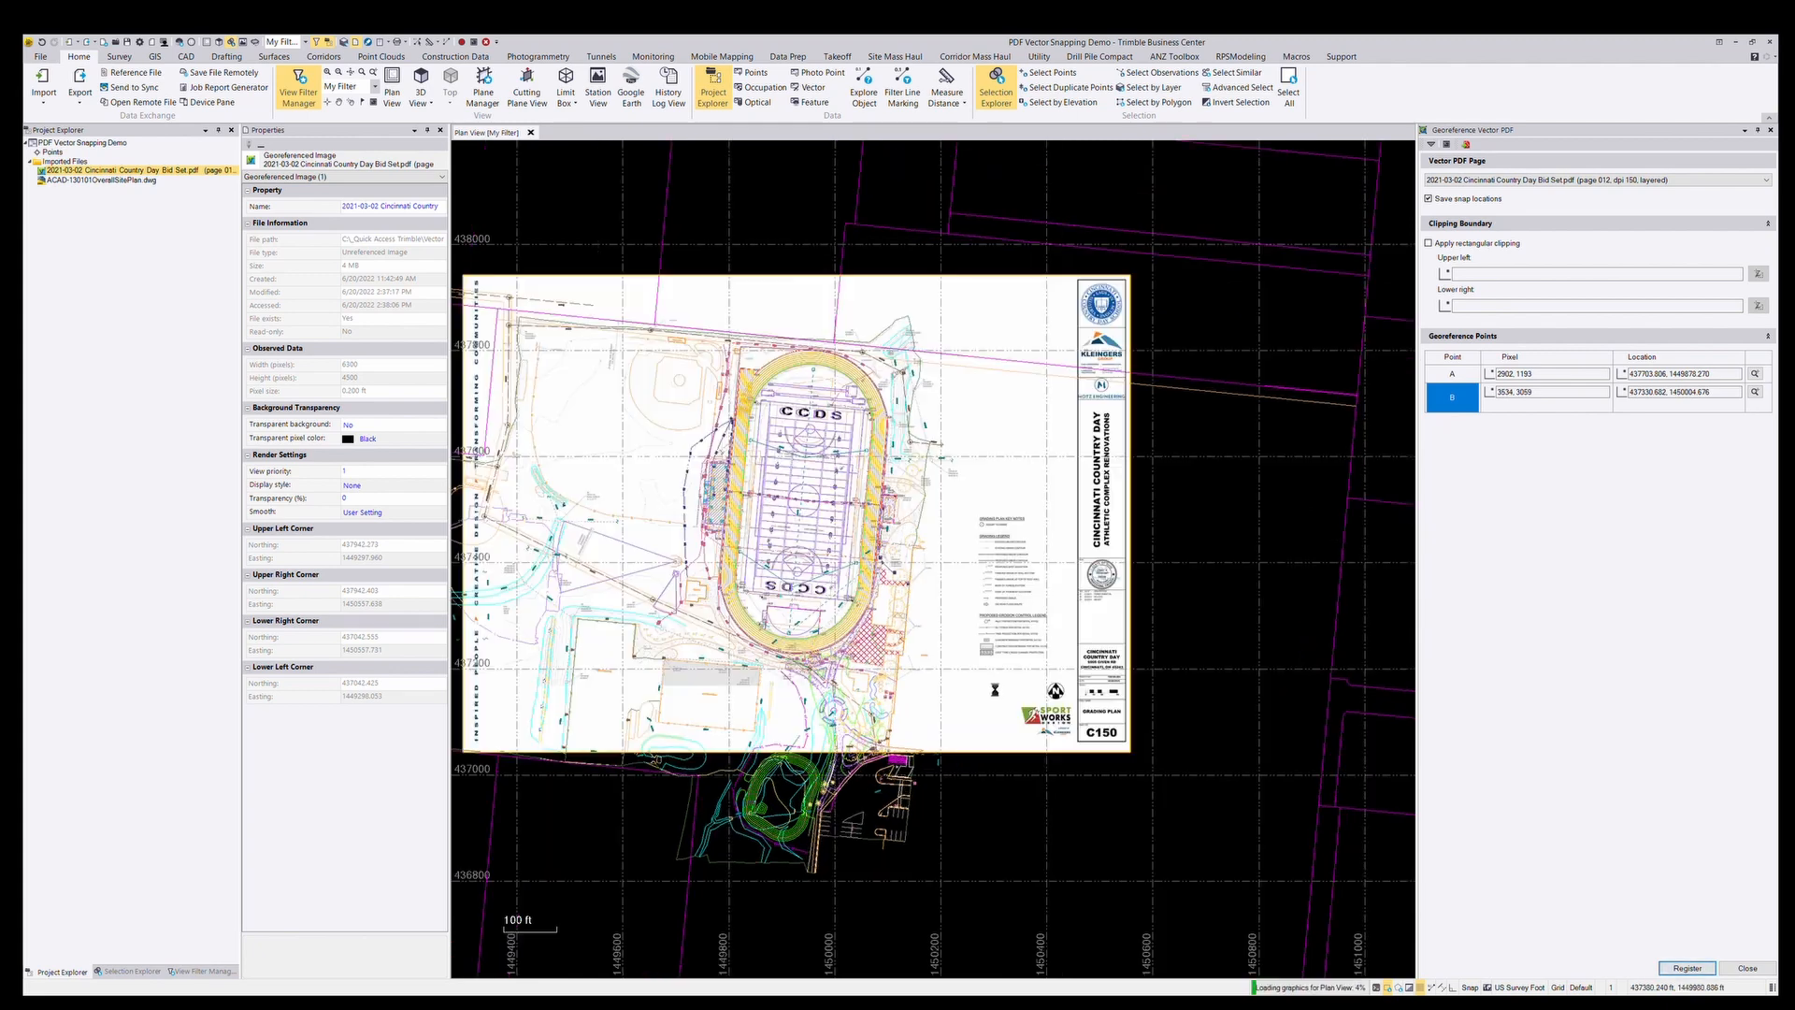
scroll(800, 505, "up", 3)
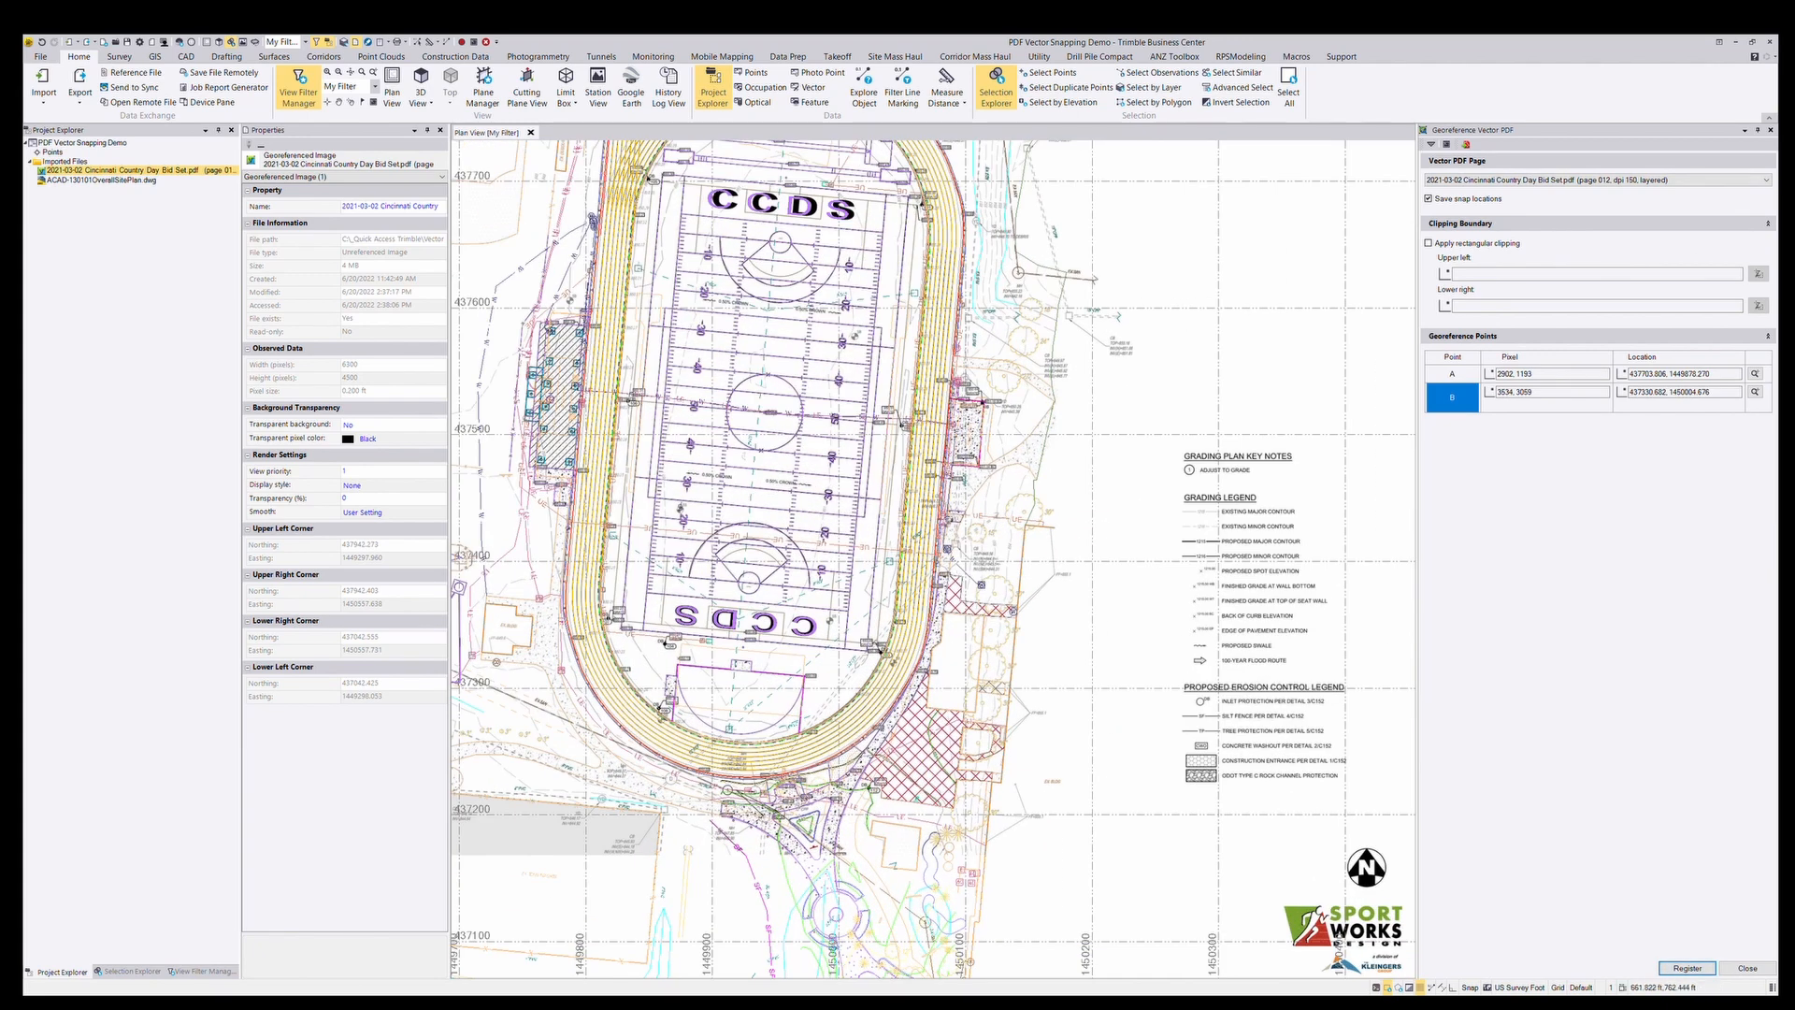
left_click(1747, 968)
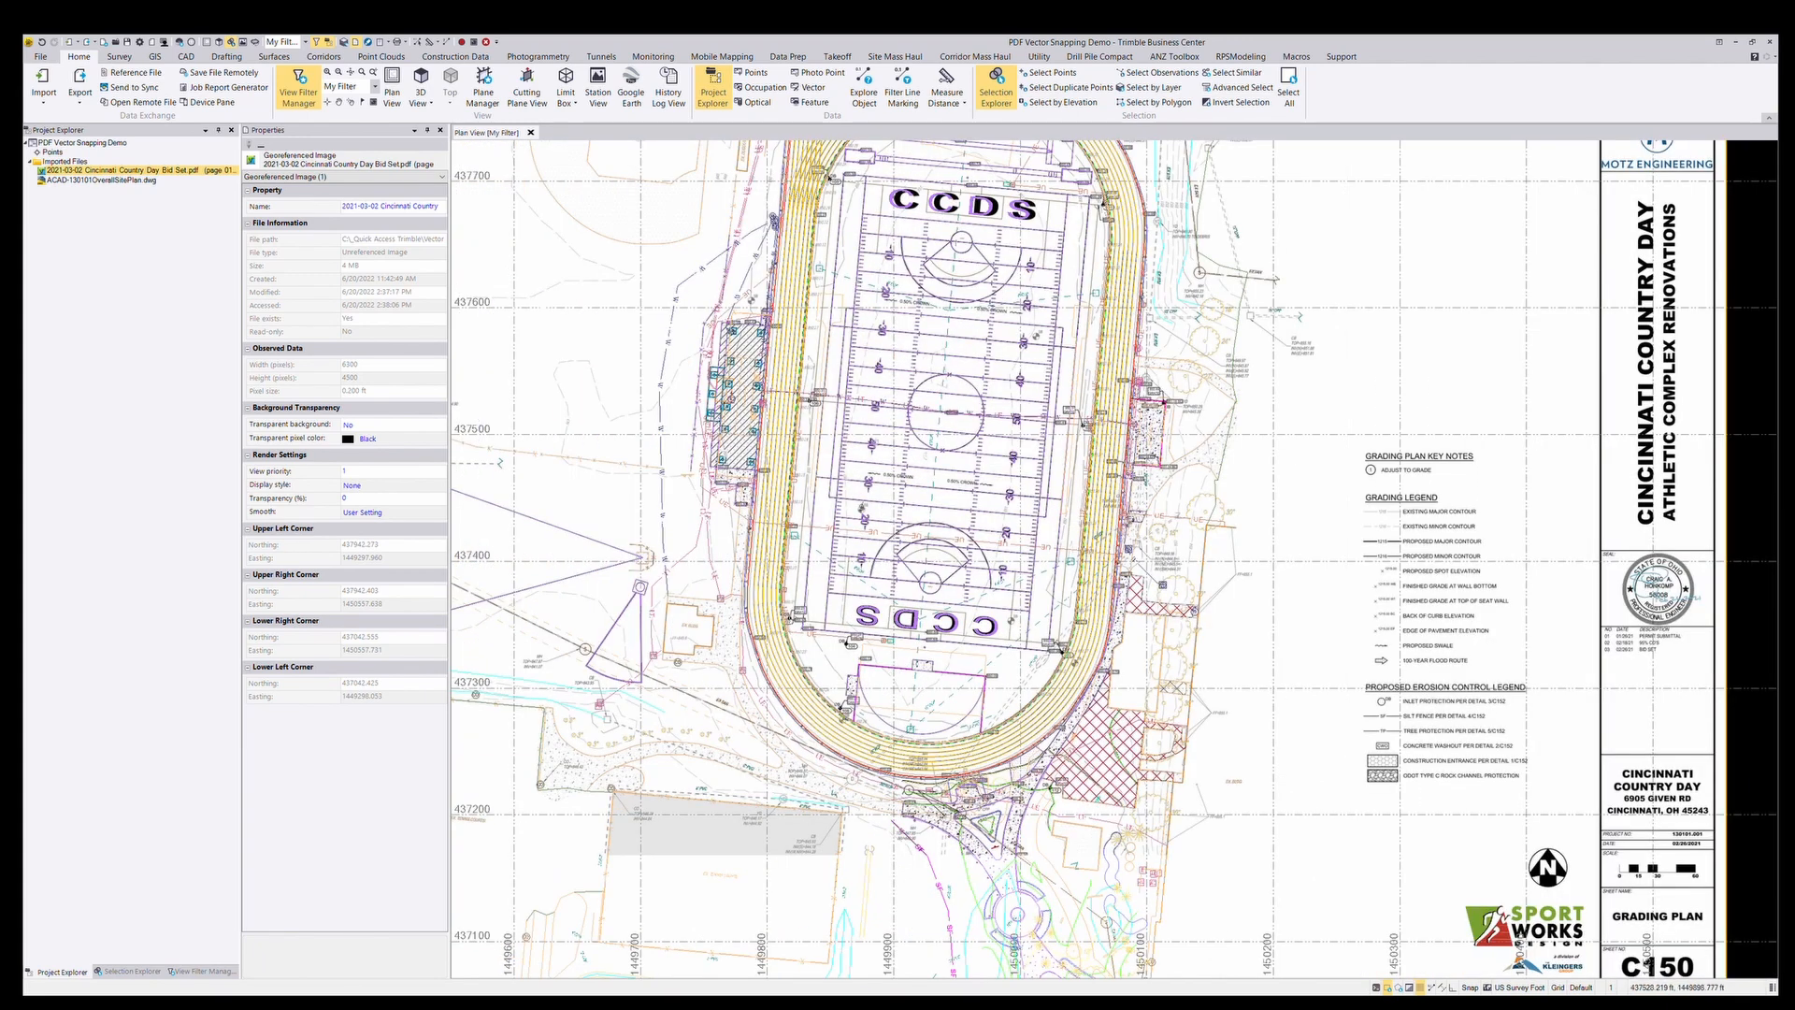
- Start a new CAD point on the Points layer with feature code SB for the boring near the field's 20-yard mark
scroll(851, 528, "up", 6)
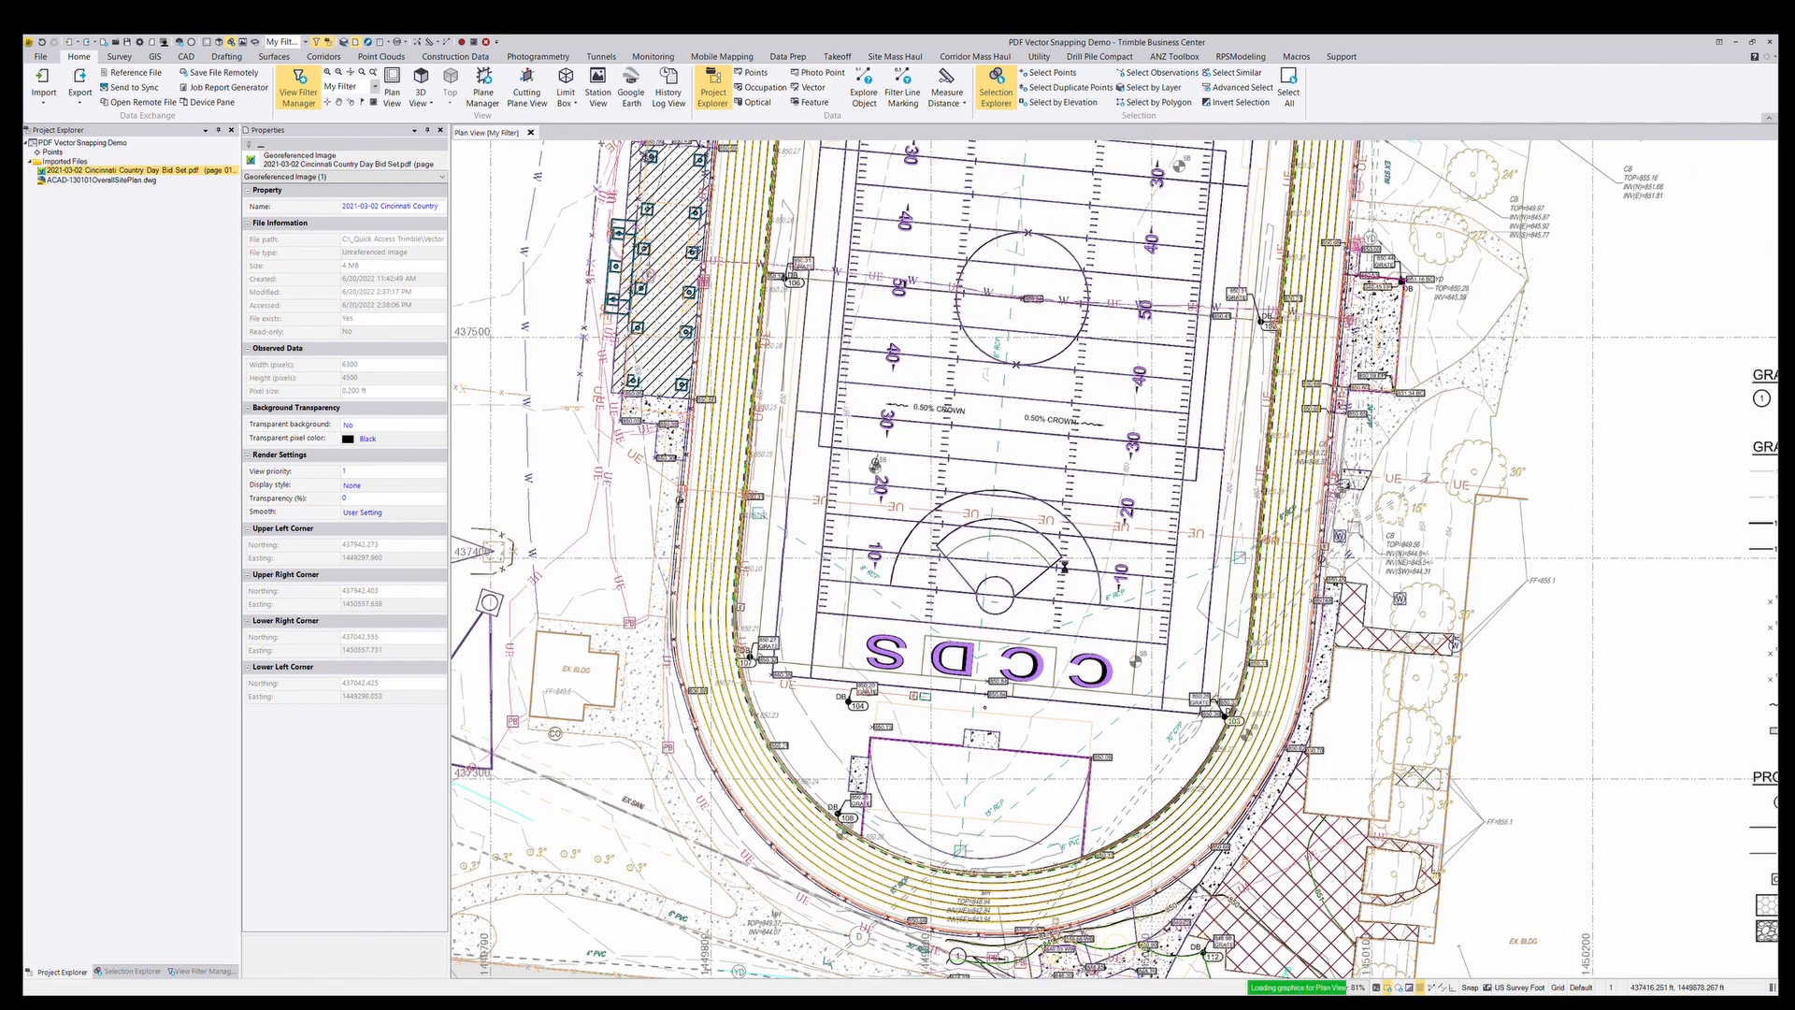
middle_click_drag(941, 373, 888, 490)
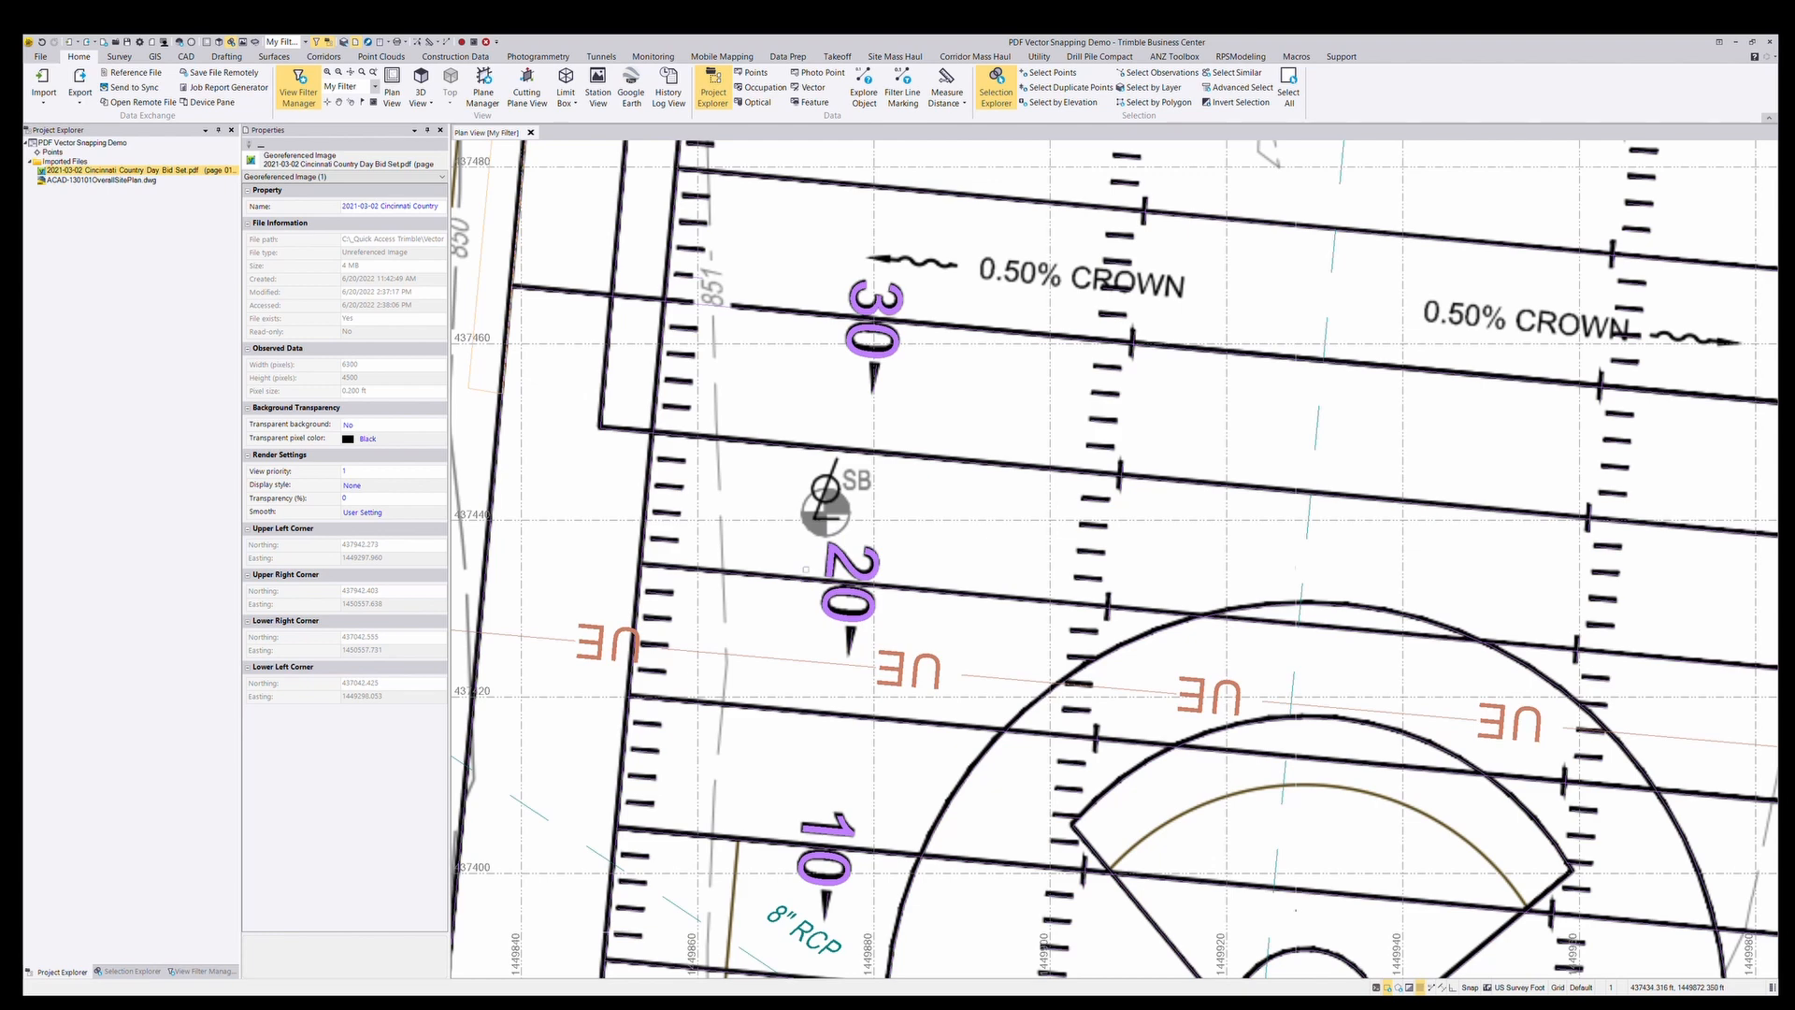
scroll(823, 512, "up", 2)
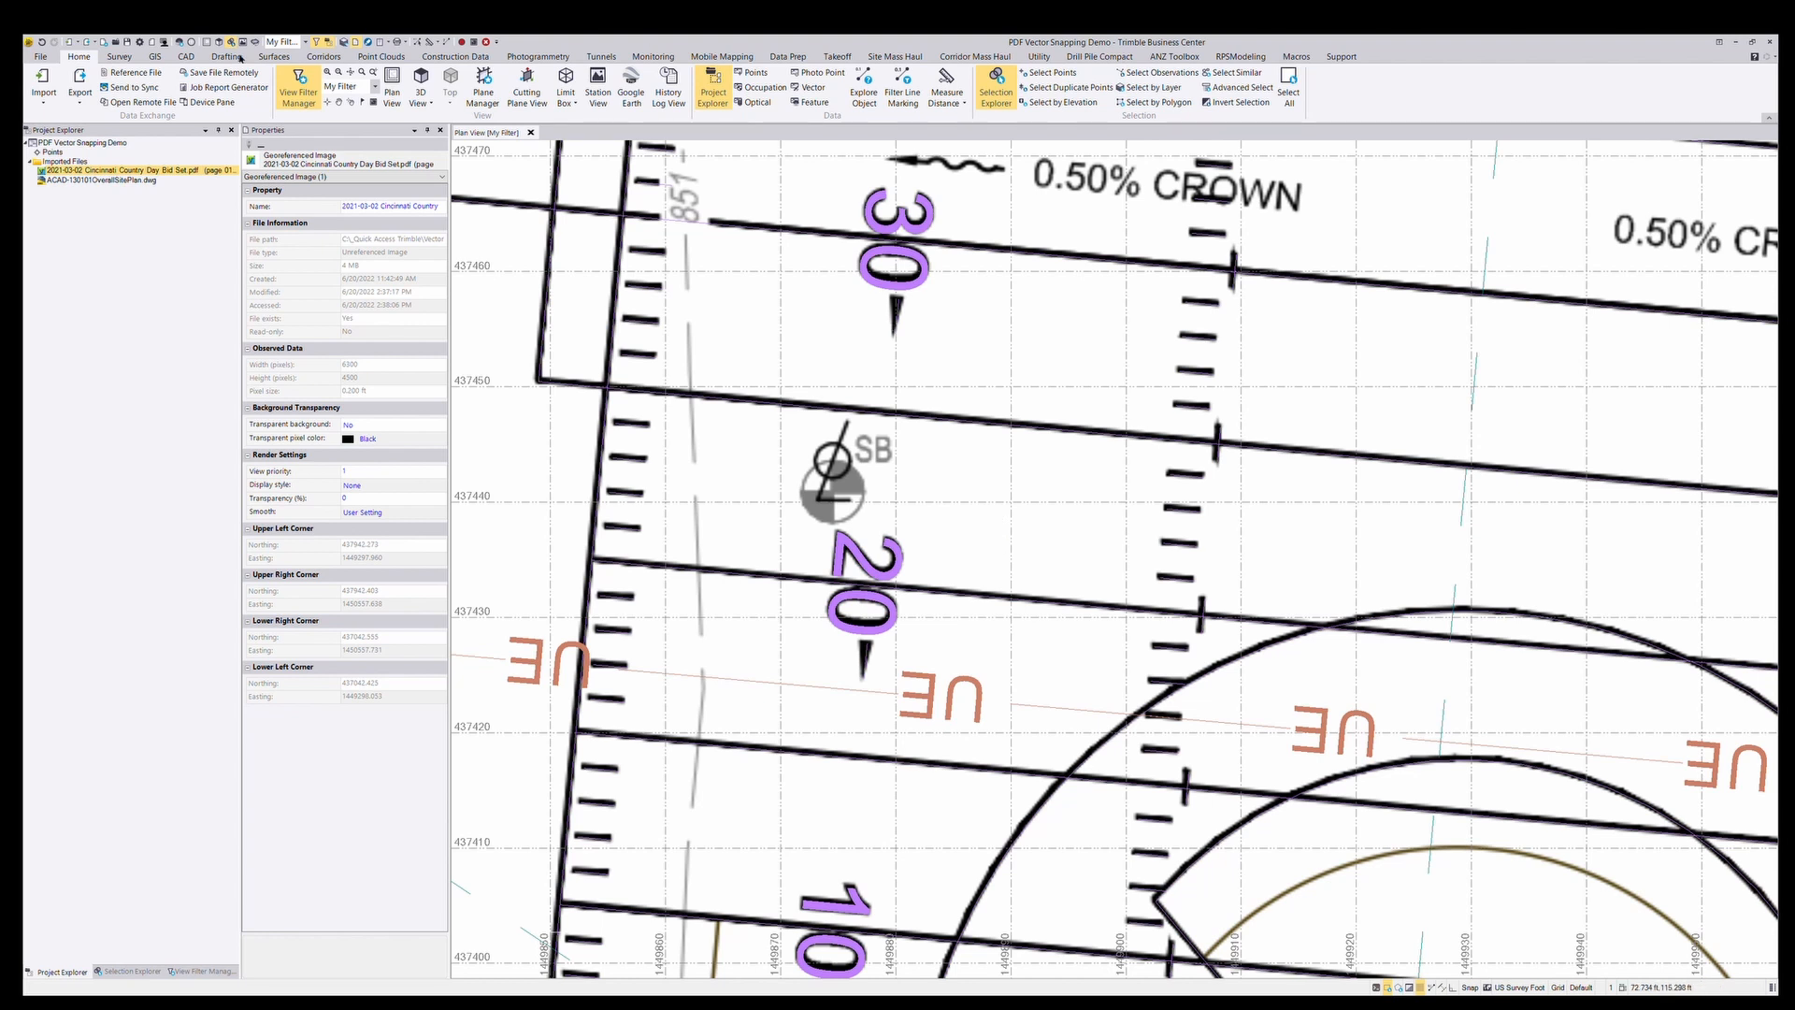
left_click(186, 56)
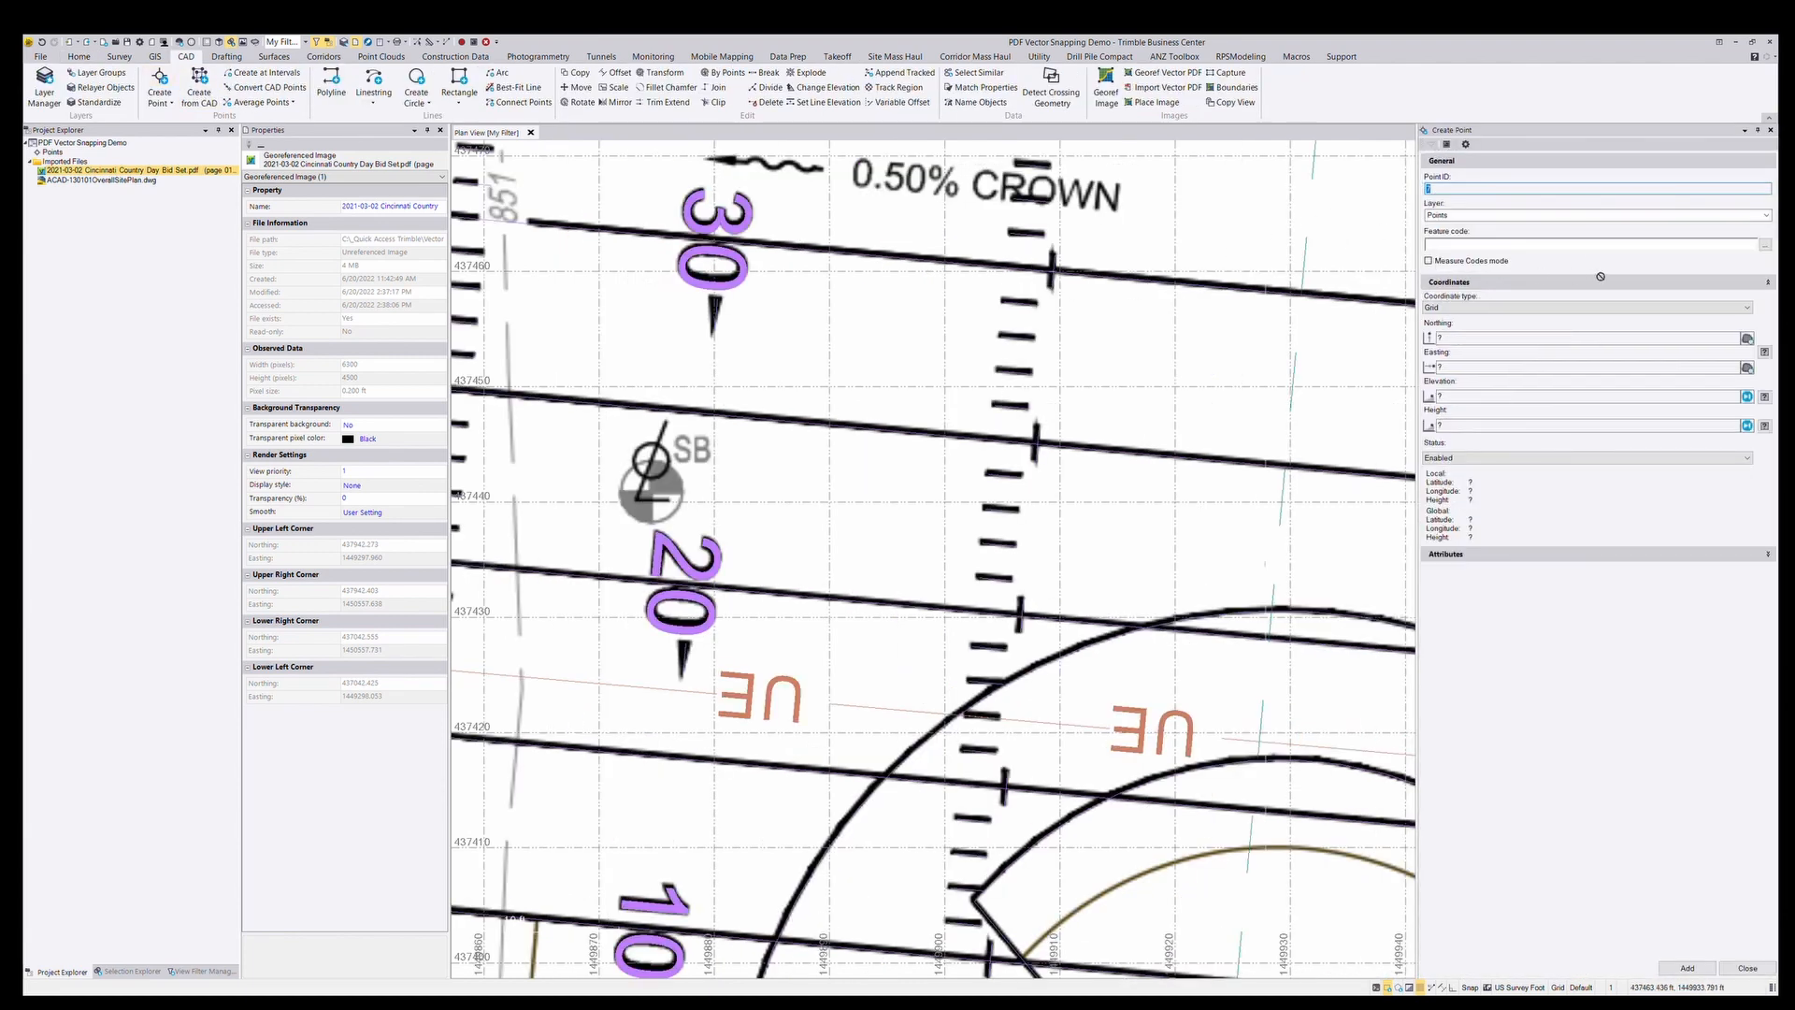
left_click(1692, 244)
type("SB")
key("Tab")
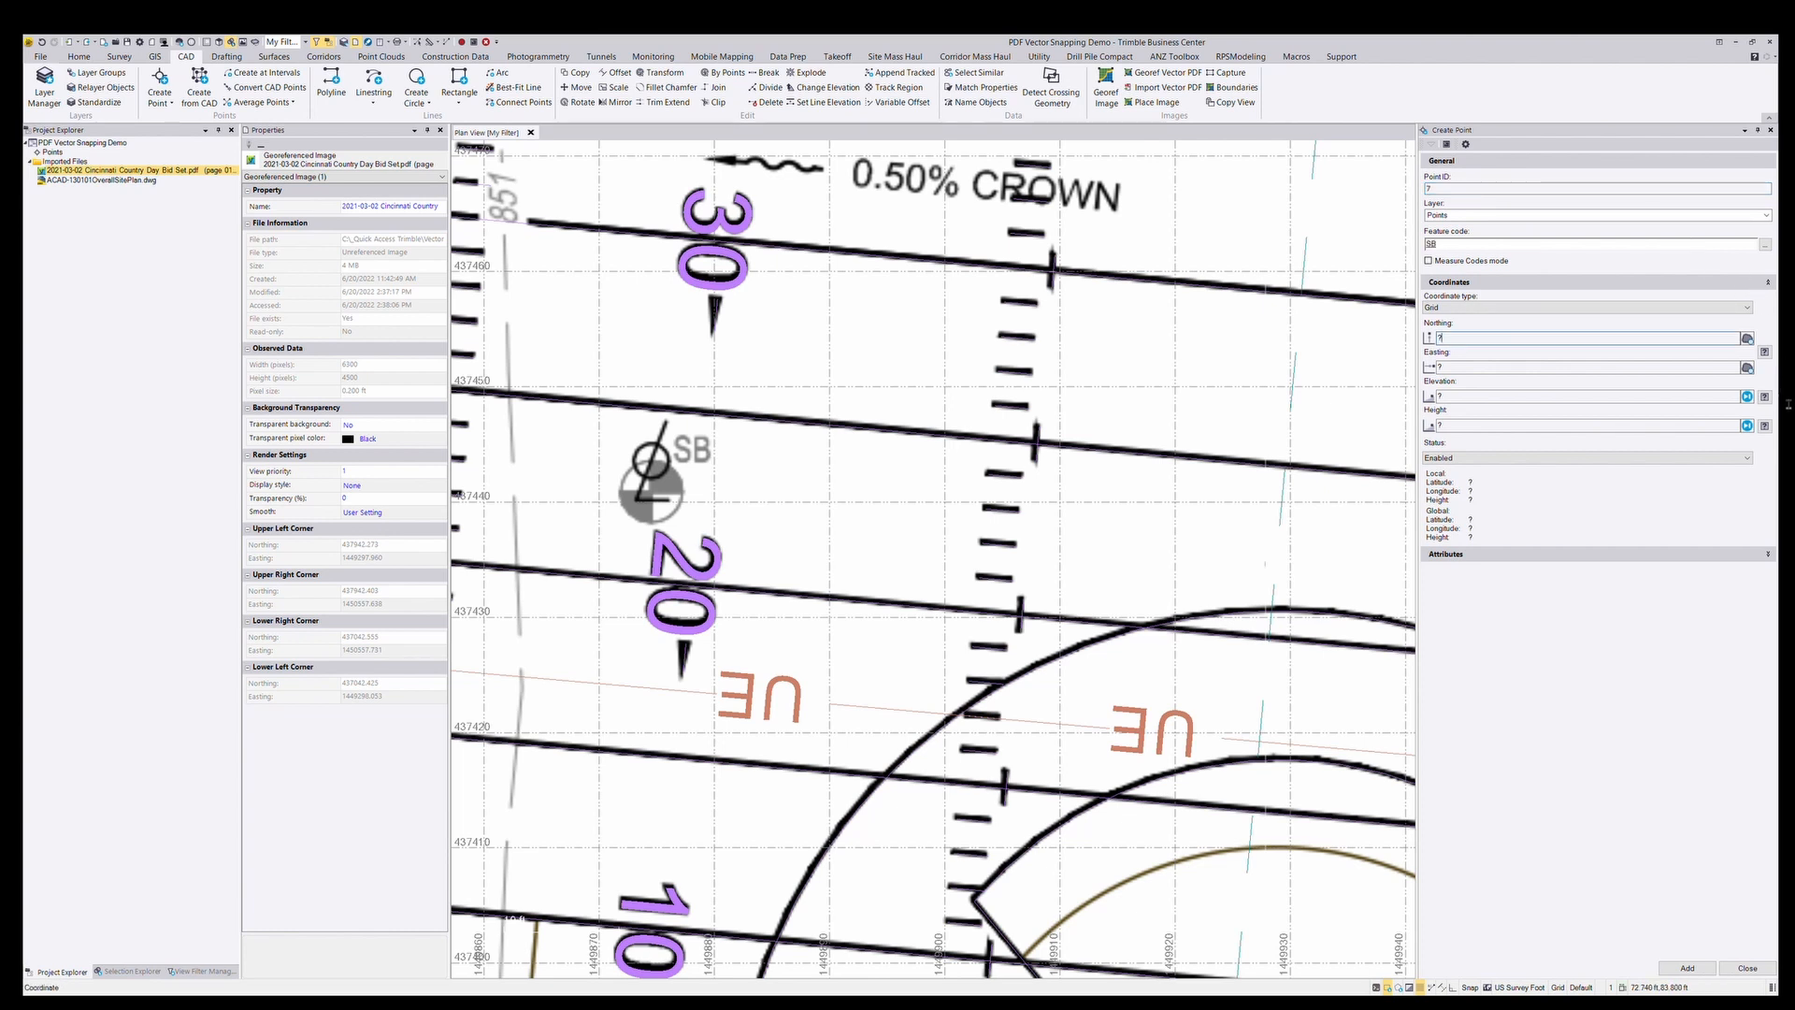
- Place the point at the centre of the SB symbol by snapping to the PDF linework, add it and finish point creation
scroll(665, 499, "up", 2)
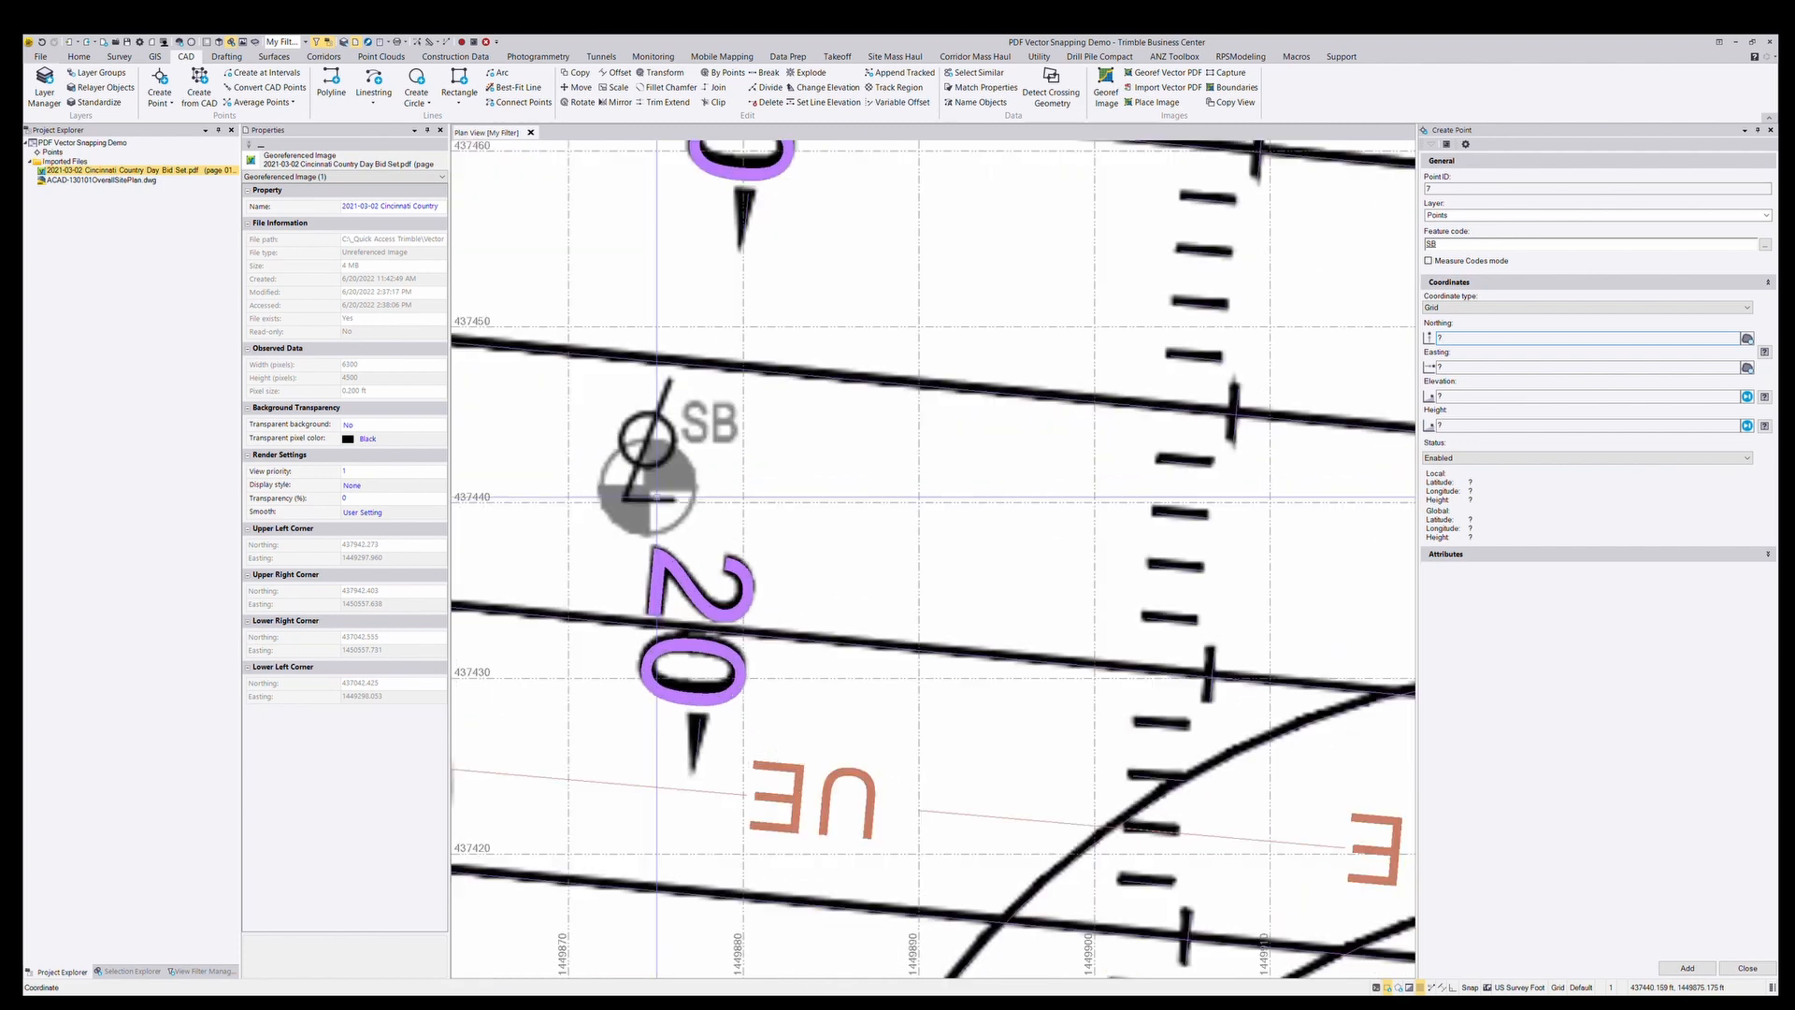
scroll(650, 487, "up", 1)
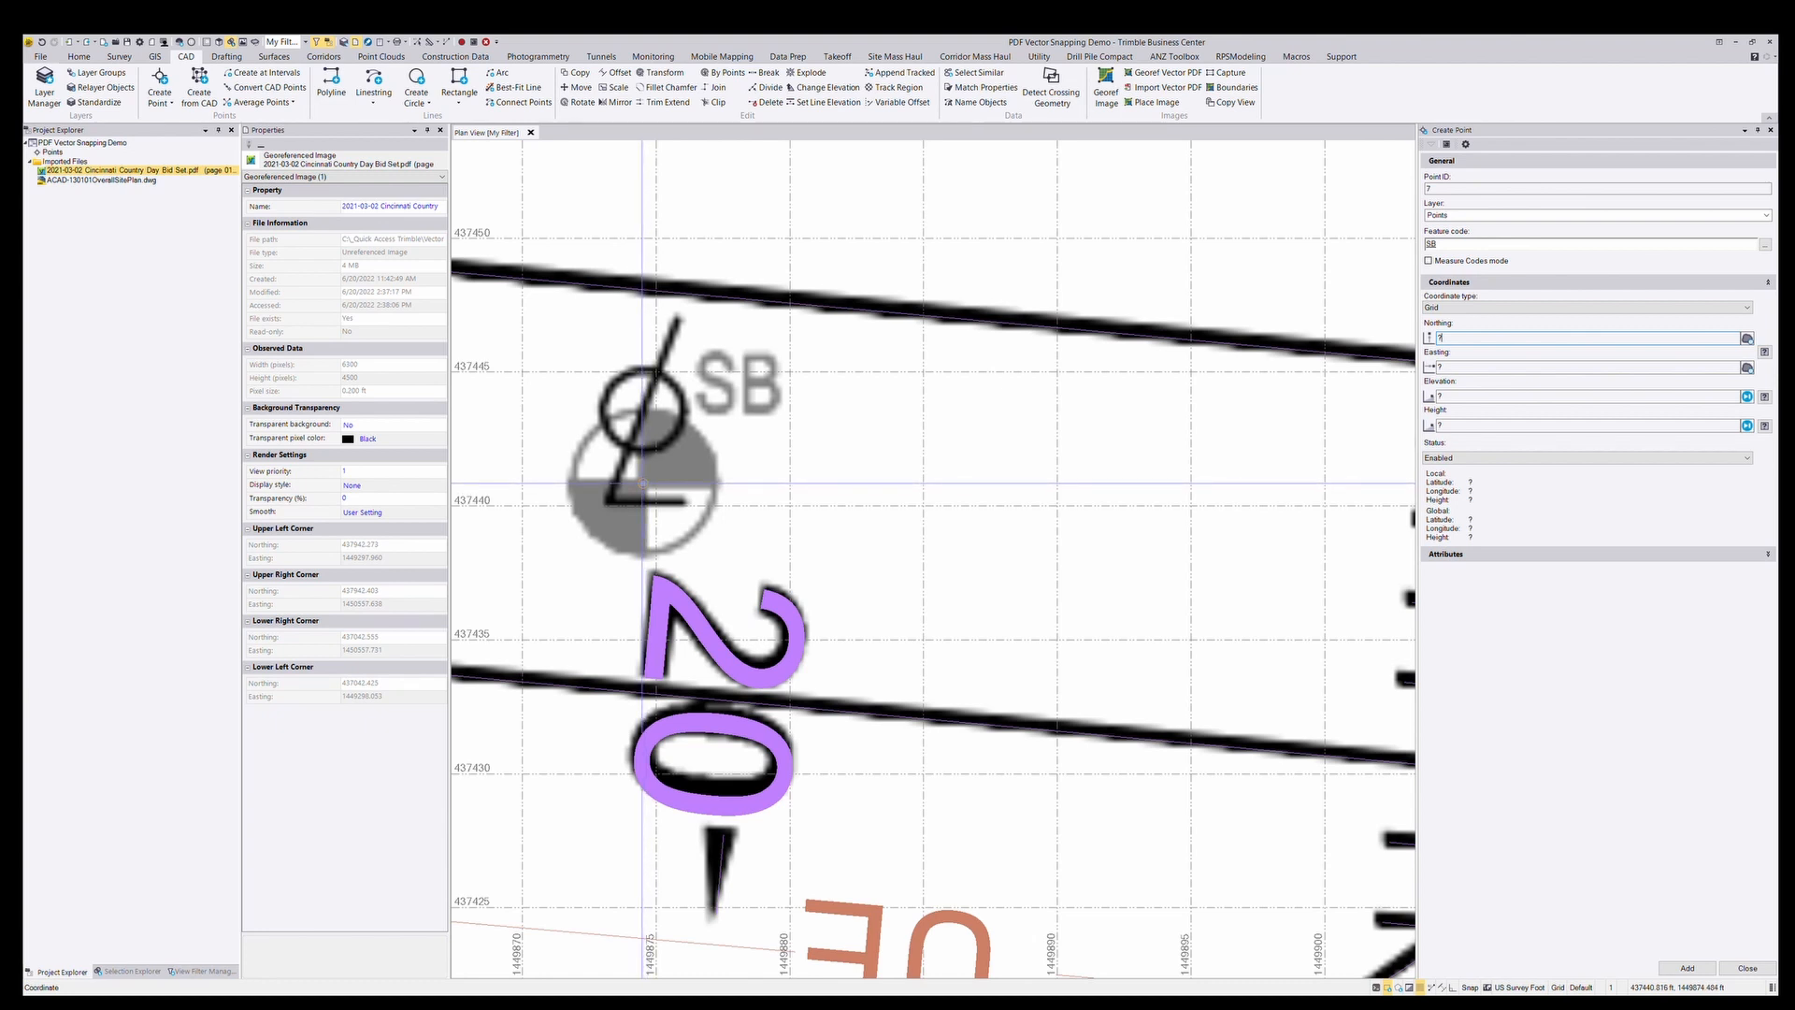
left_click(642, 484)
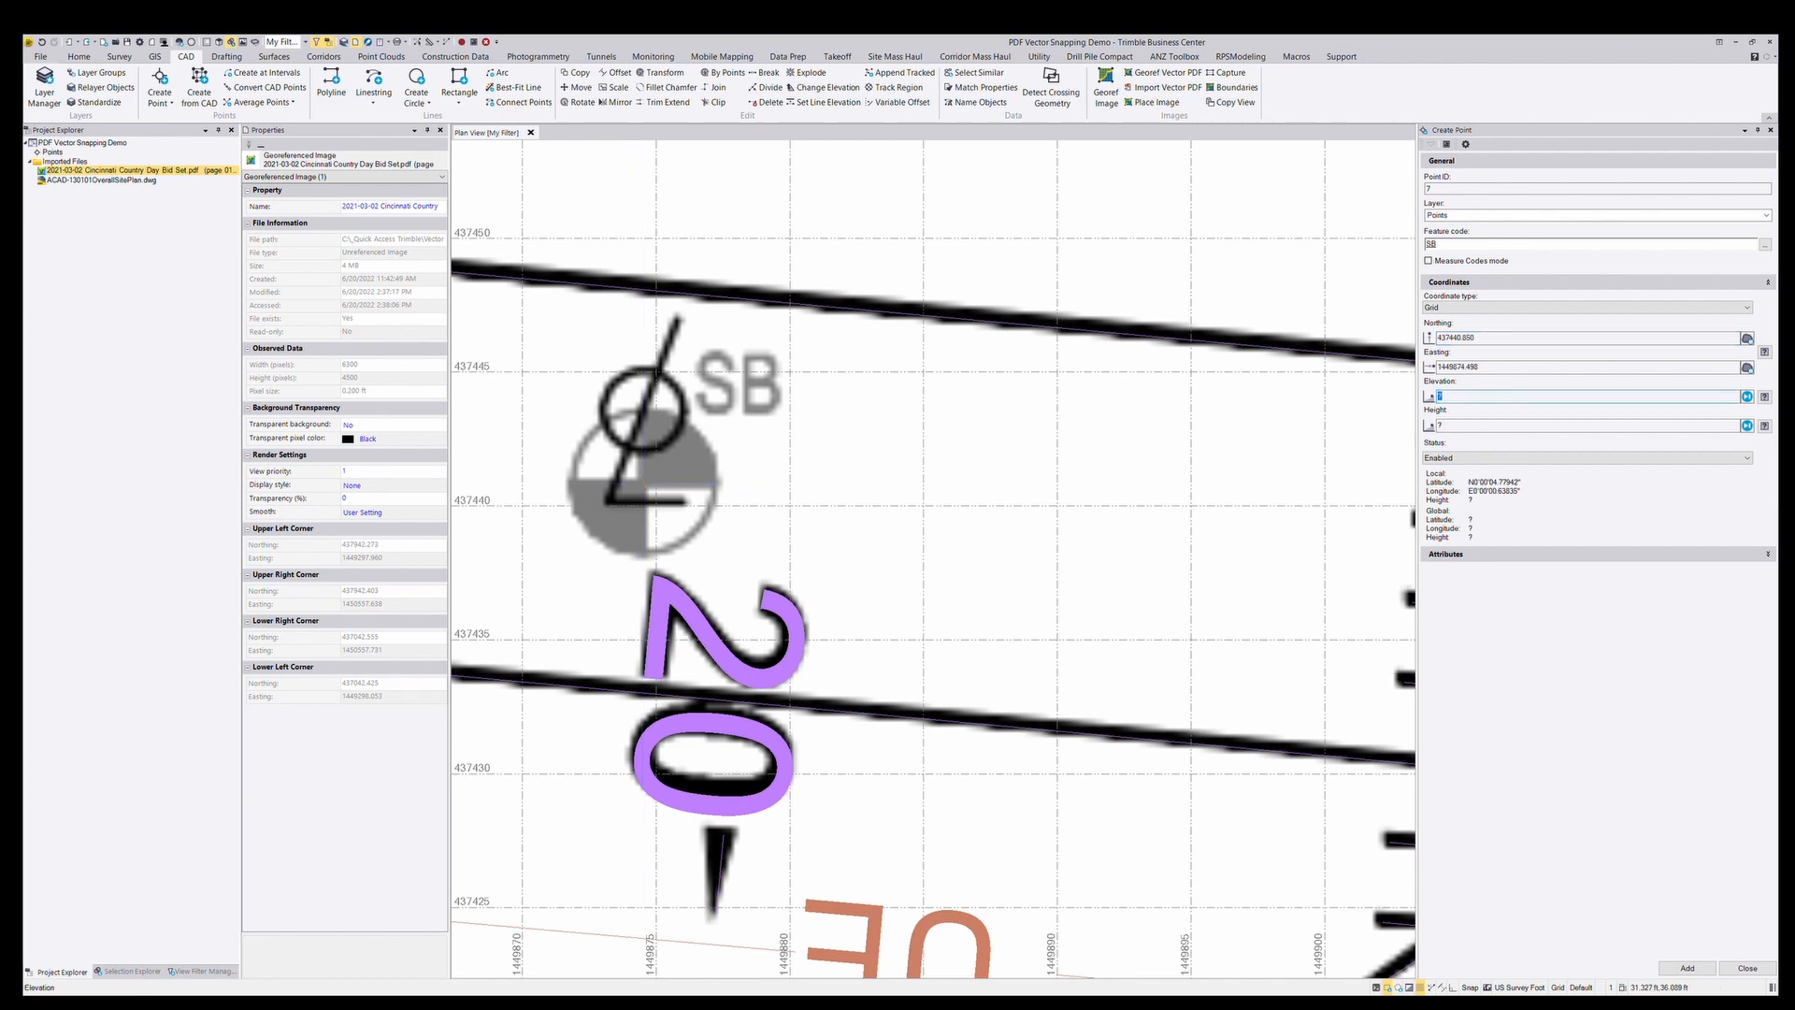
left_click(1687, 968)
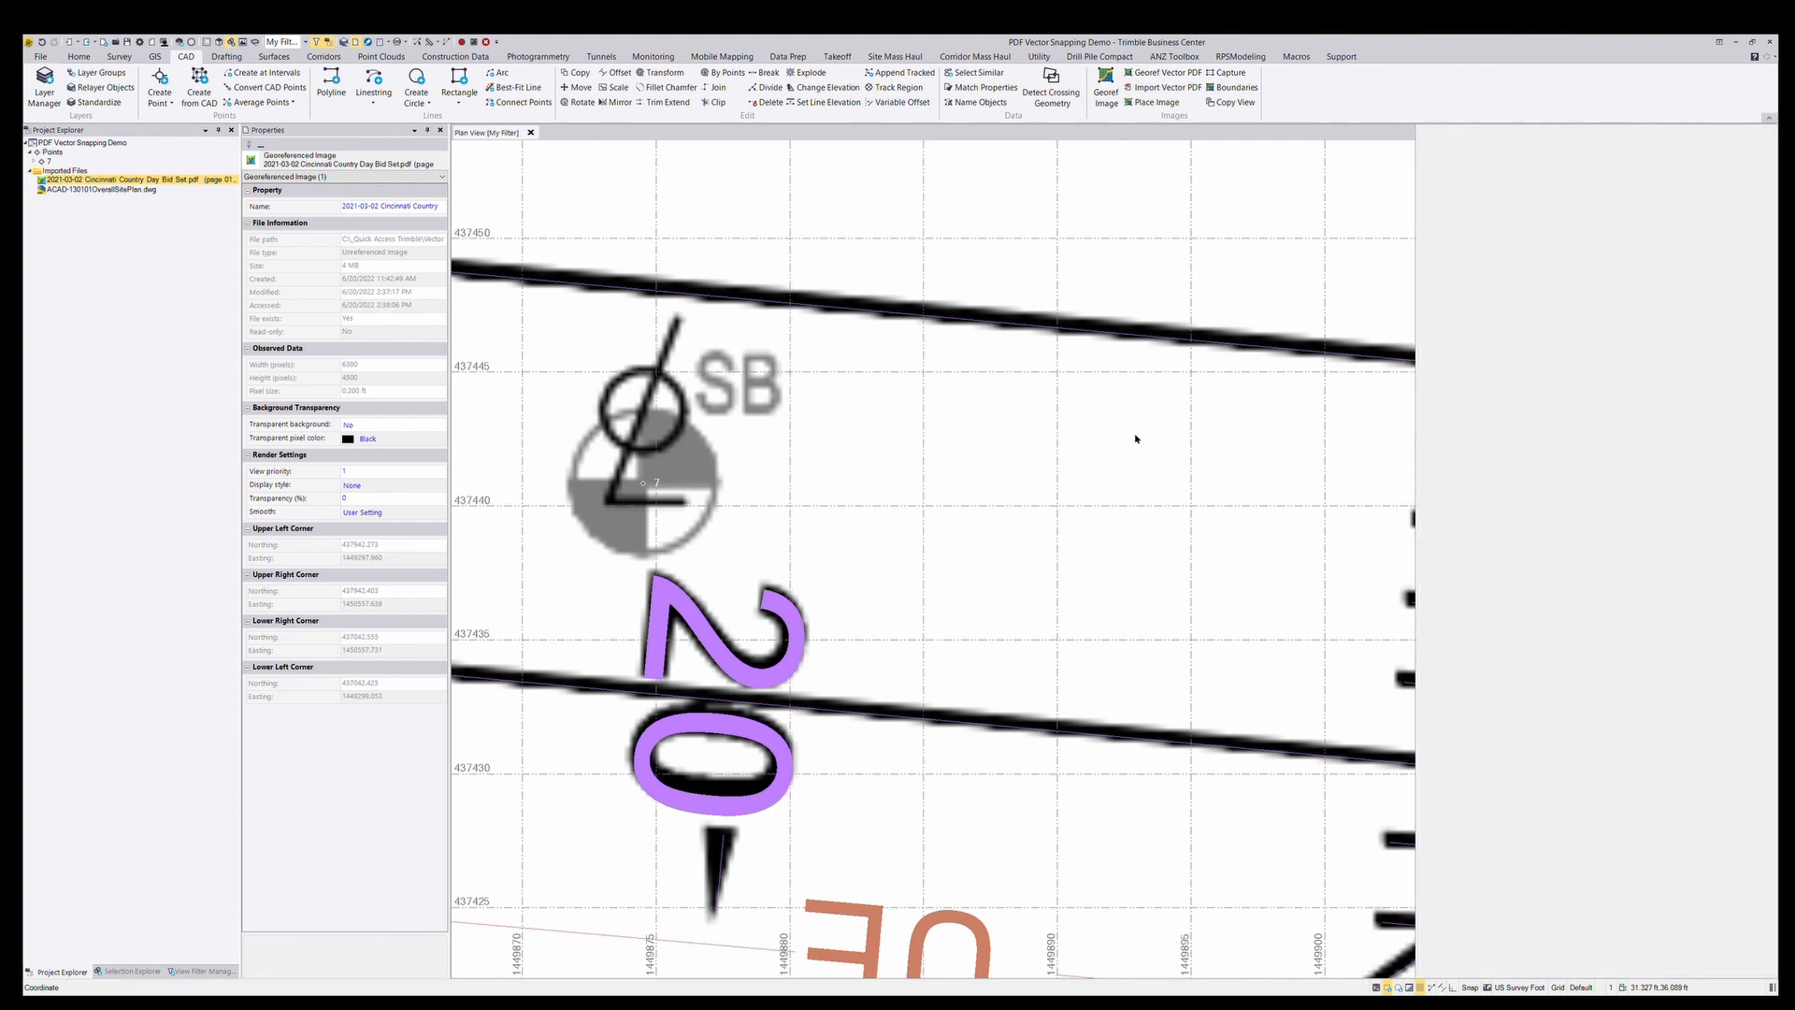
key("Escape")
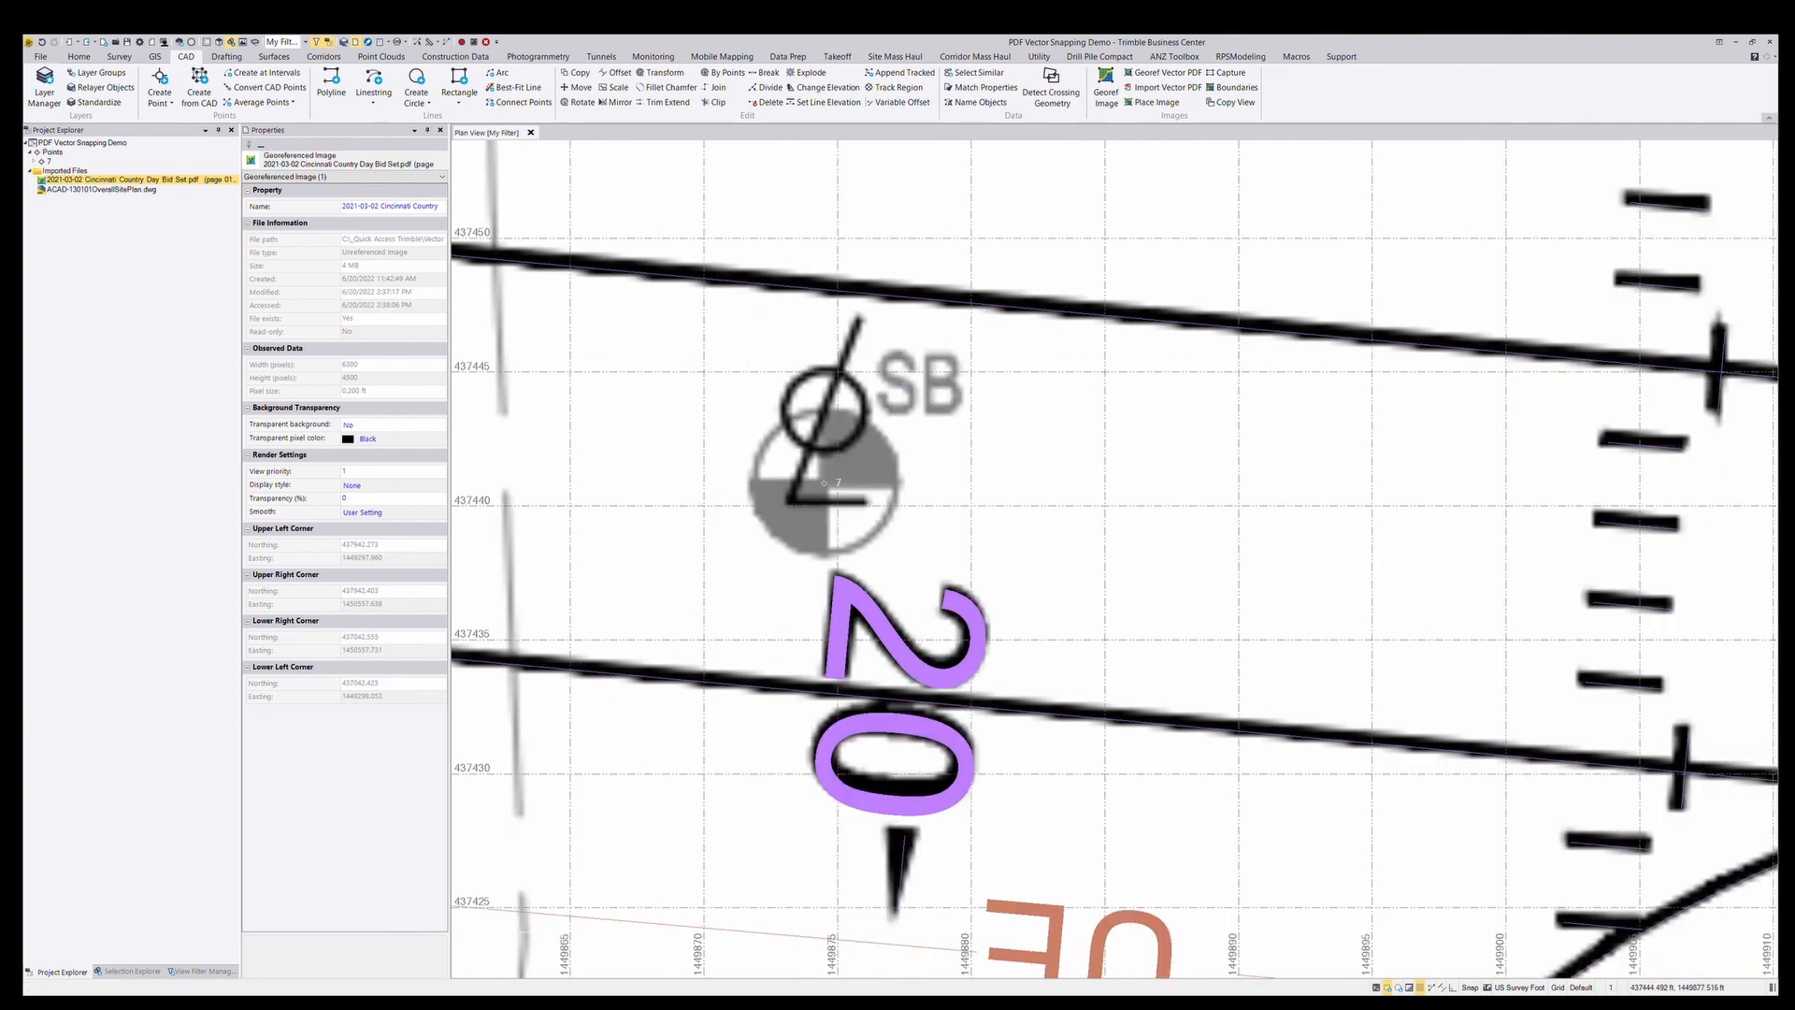